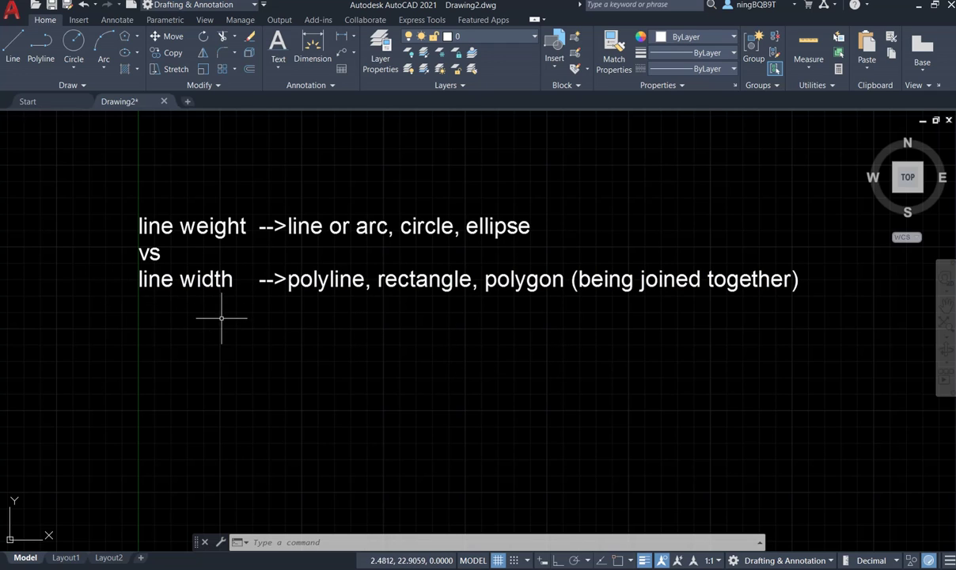
Step: Draw a nearly horizontal line about 4.83 units long below the start of the line width text
left_click(12, 46)
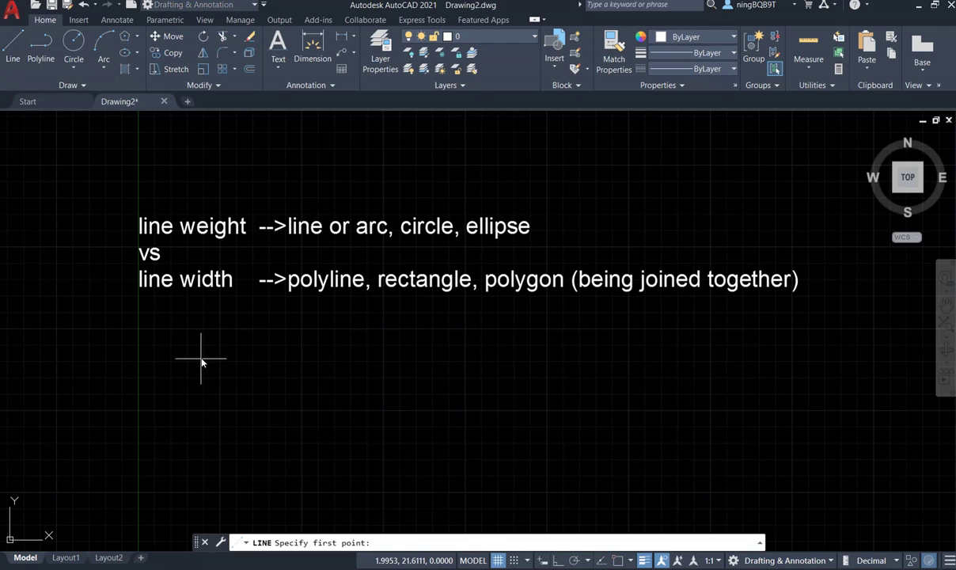
left_click(152, 344)
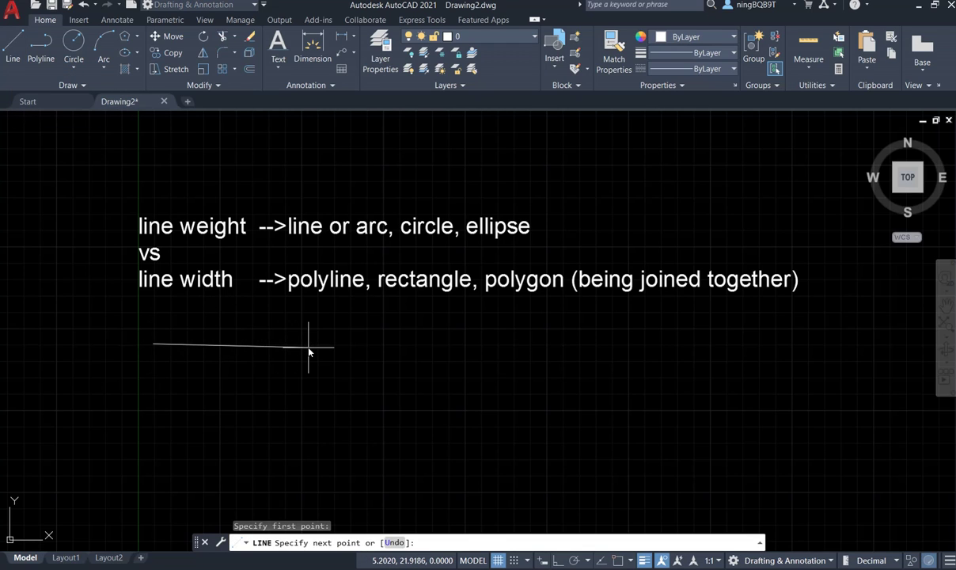
left_click(311, 344)
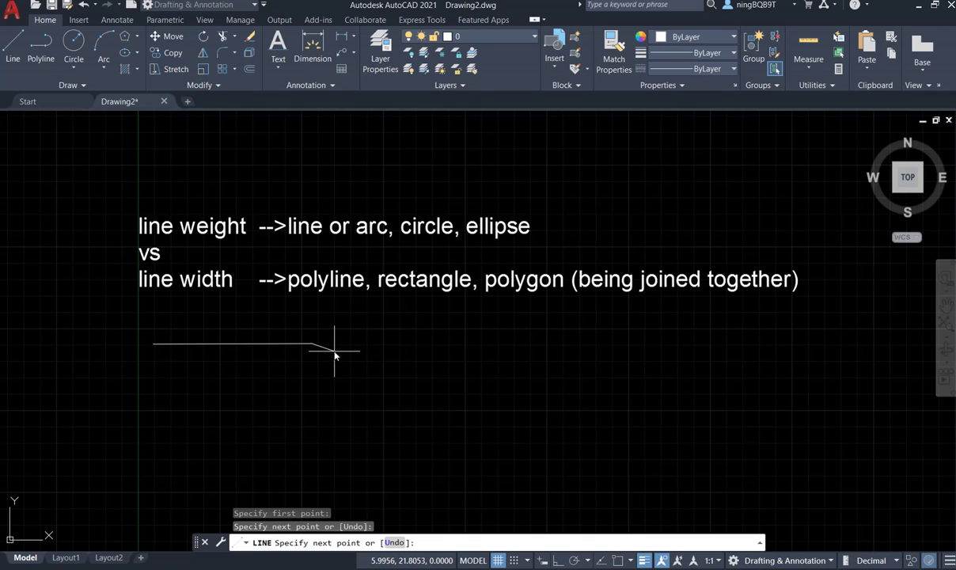
right_click(334, 351)
left_click(359, 361)
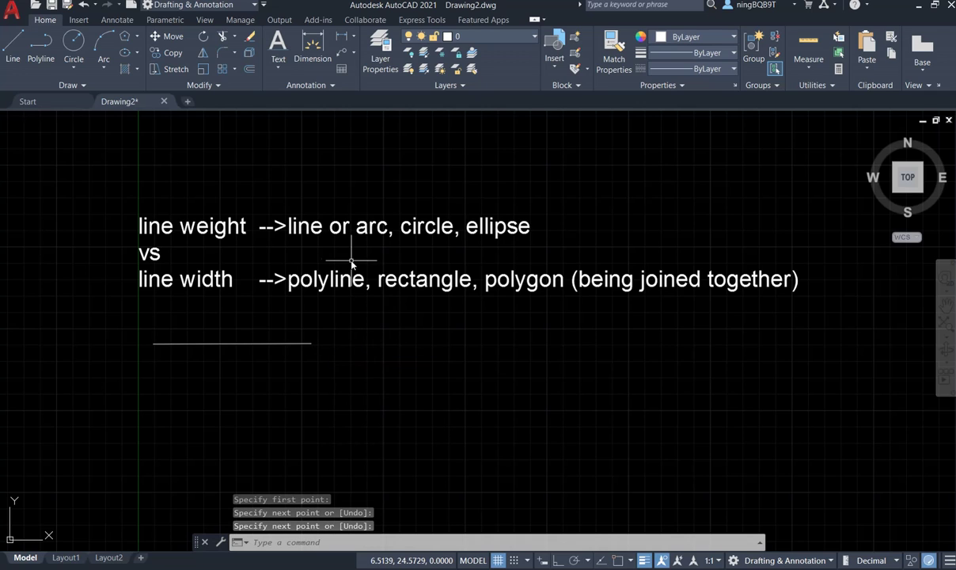
Step: Draw a three-point arc bulging upward beside the line, with a radius of about 1.75
left_click(102, 46)
left_click(351, 334)
left_click(396, 315)
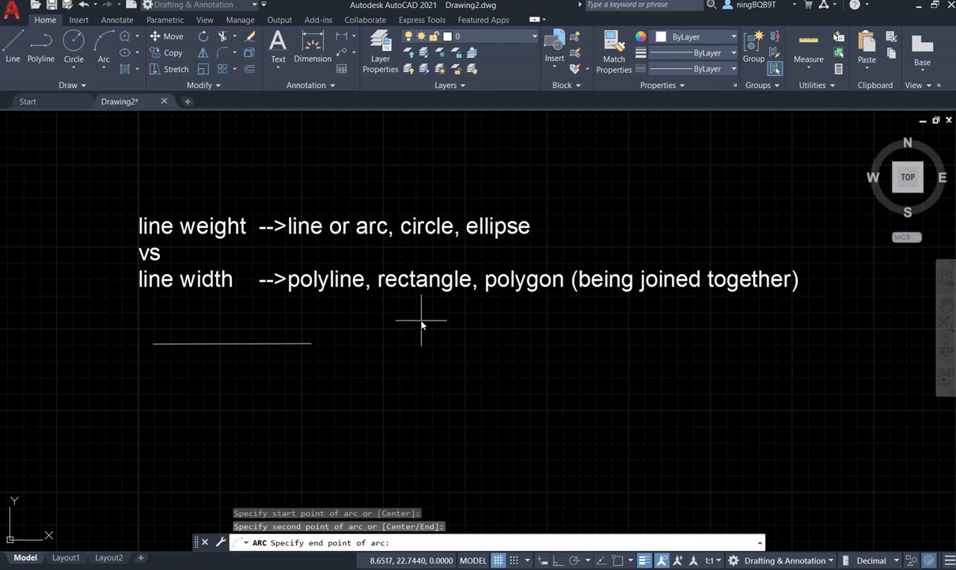
left_click(446, 348)
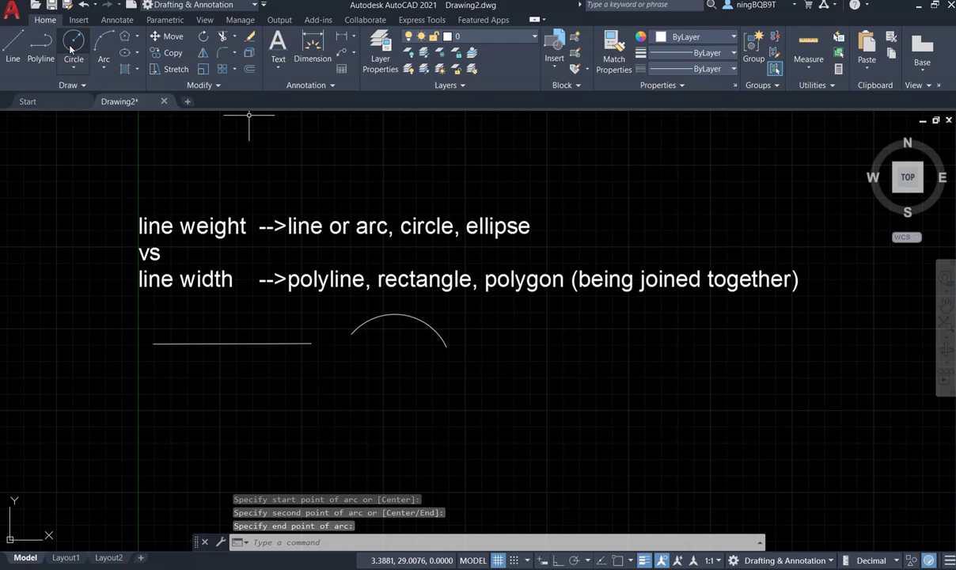
Step: Draw a circle with a radius of about 0.81 beside the arc
left_click(72, 46)
left_click(511, 333)
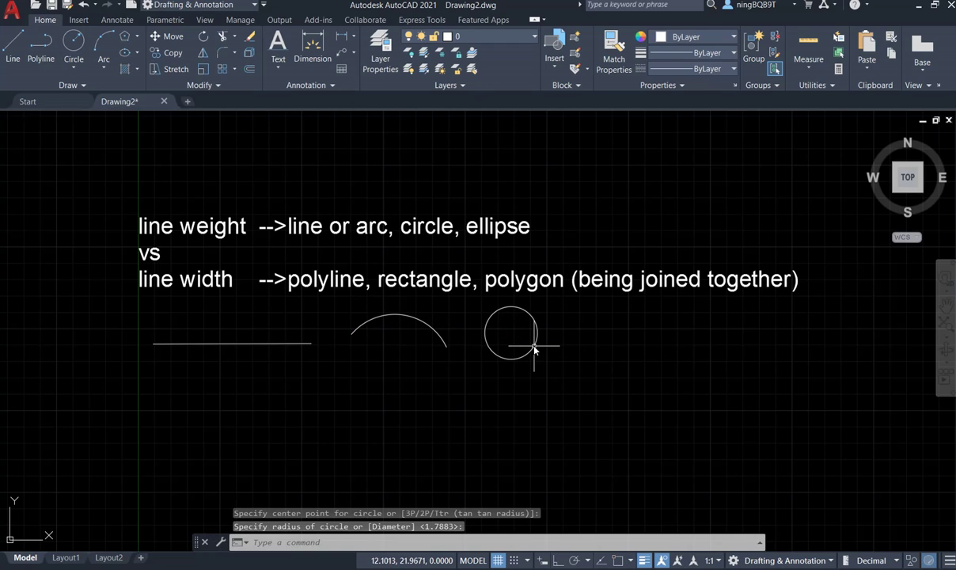
left_click(534, 346)
Step: Draw an ellipse beside the circle from its center, with major radius about 1.17 and minor radius about 0.62
left_click(126, 53)
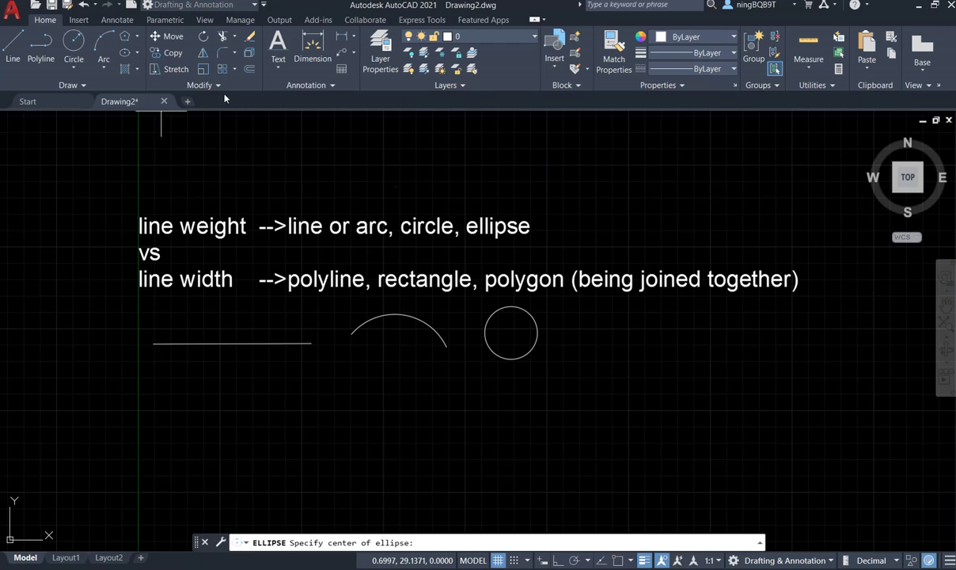
left_click(586, 331)
left_click(623, 334)
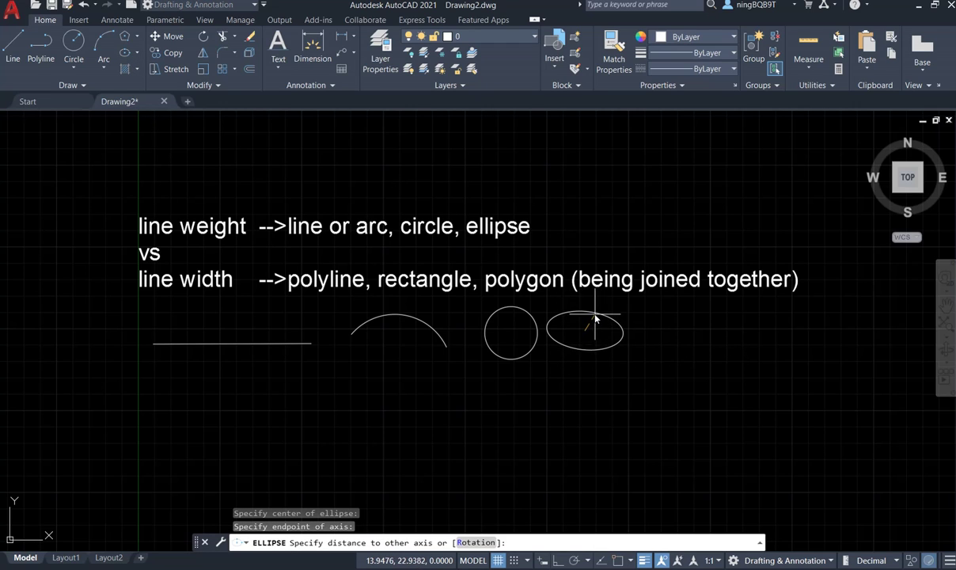
left_click(594, 311)
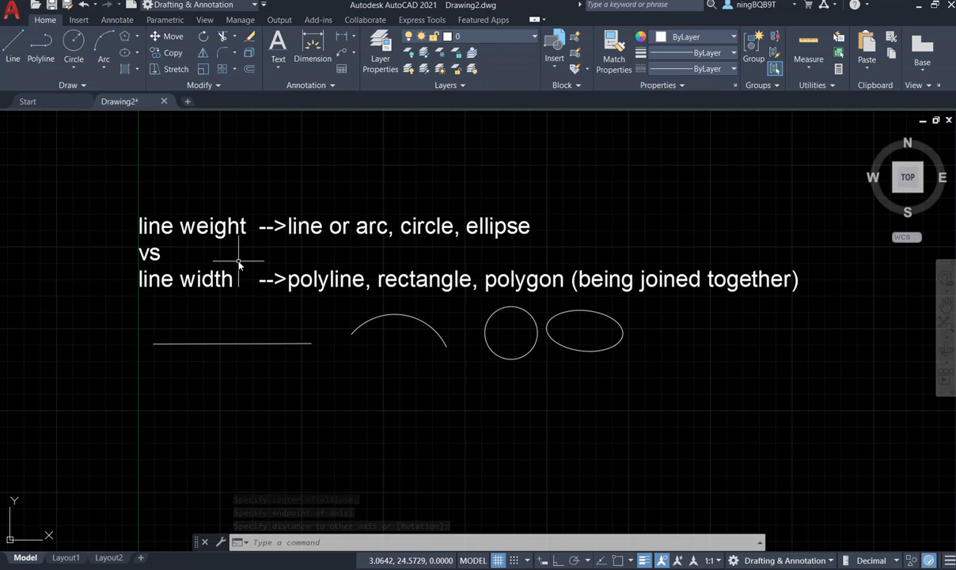
Step: Examine the quick properties of the line, arc, circle and ellipse for any width setting
left_click(257, 344)
double_click(257, 345)
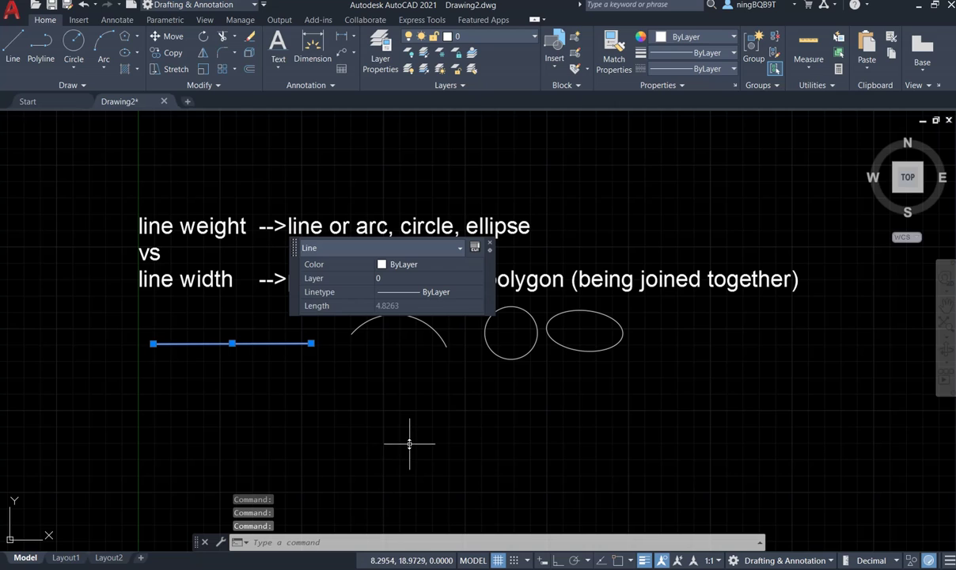
key("Escape")
left_click(427, 323)
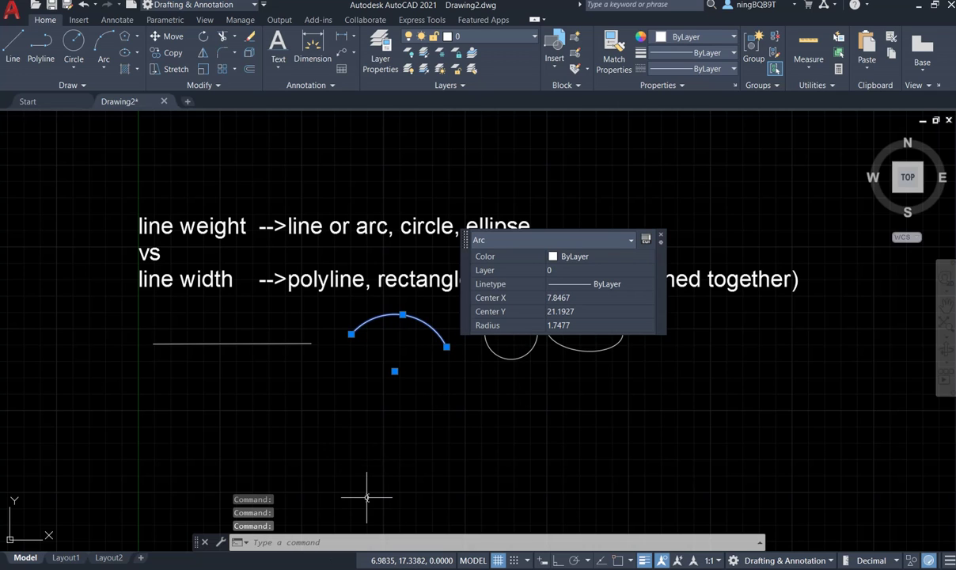
key("Escape")
left_click(525, 353)
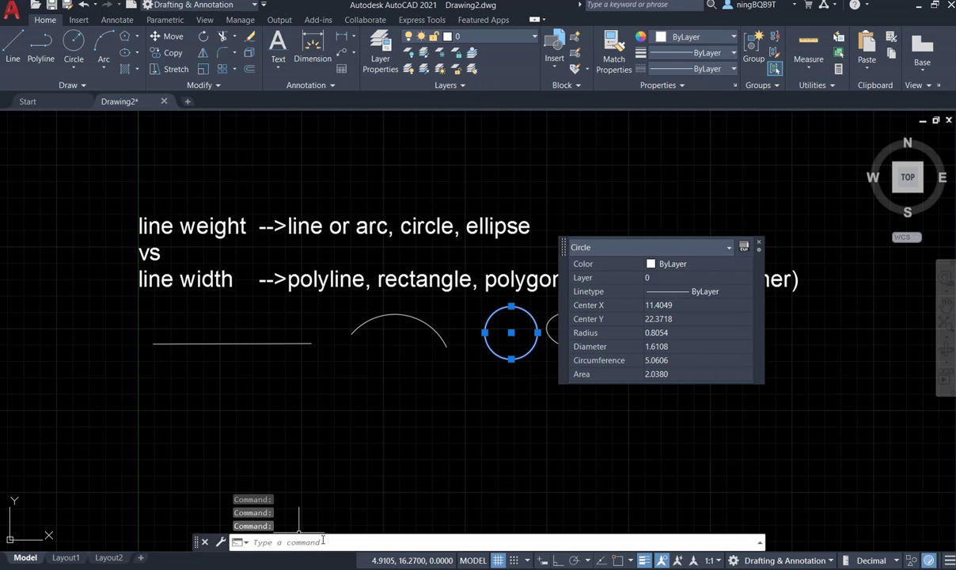
key("Escape")
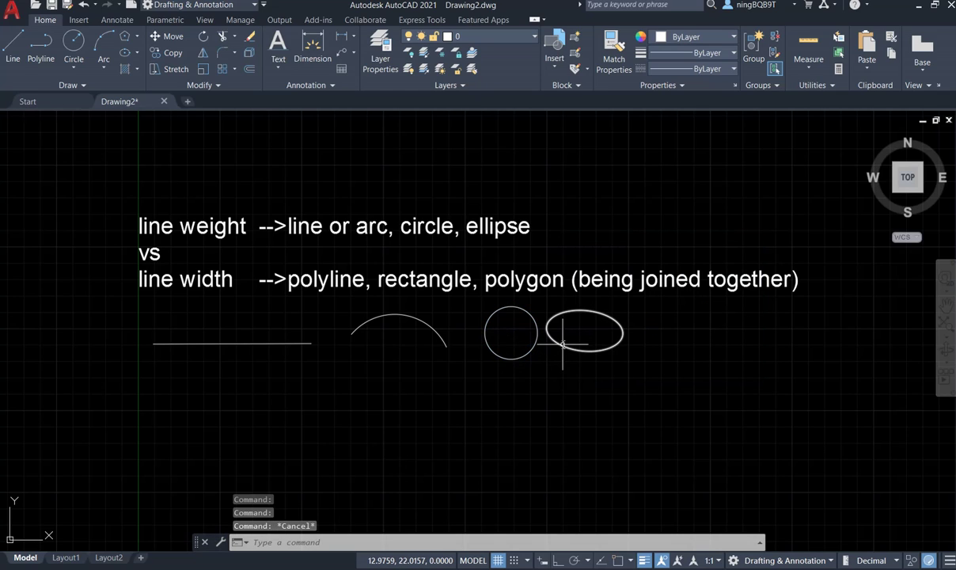
left_click(563, 343)
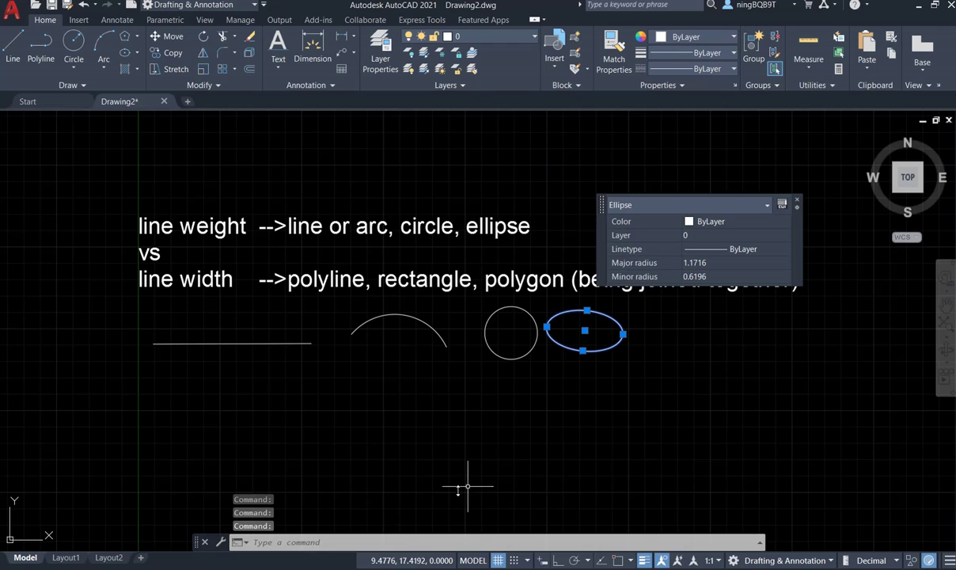
key("Escape")
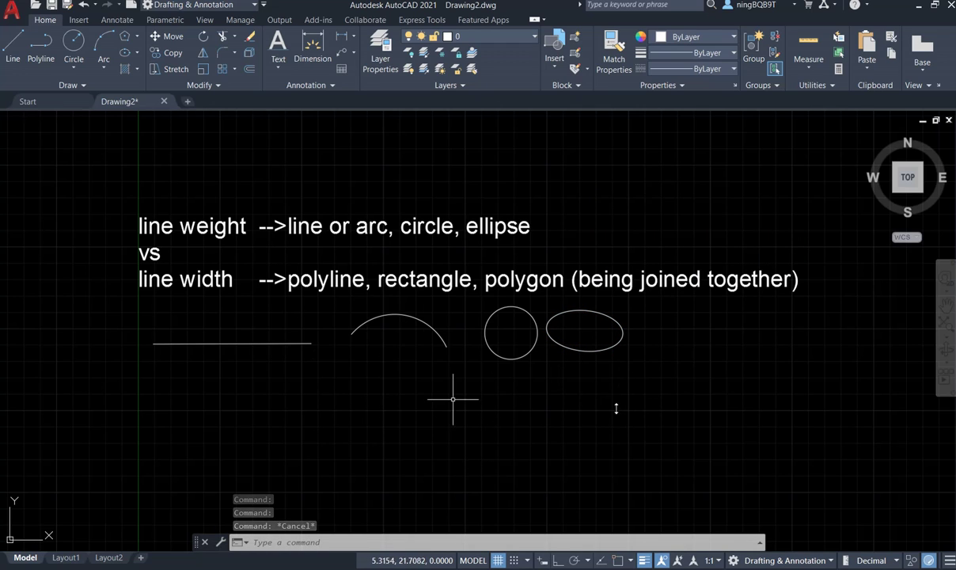
Step: Set the lineweight of the line, arc, circle and ellipse to 2.00 mm
left_click(686, 378)
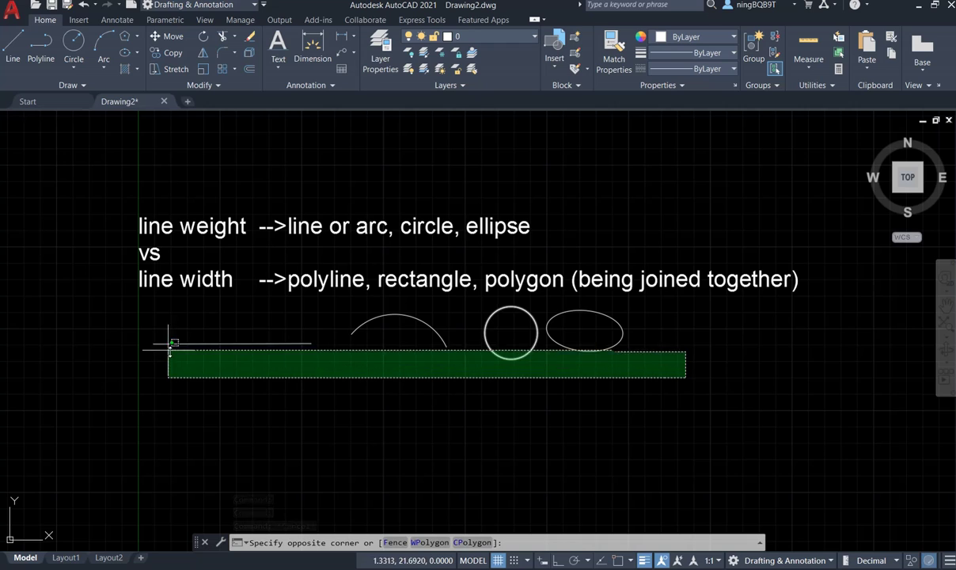
left_click(145, 314)
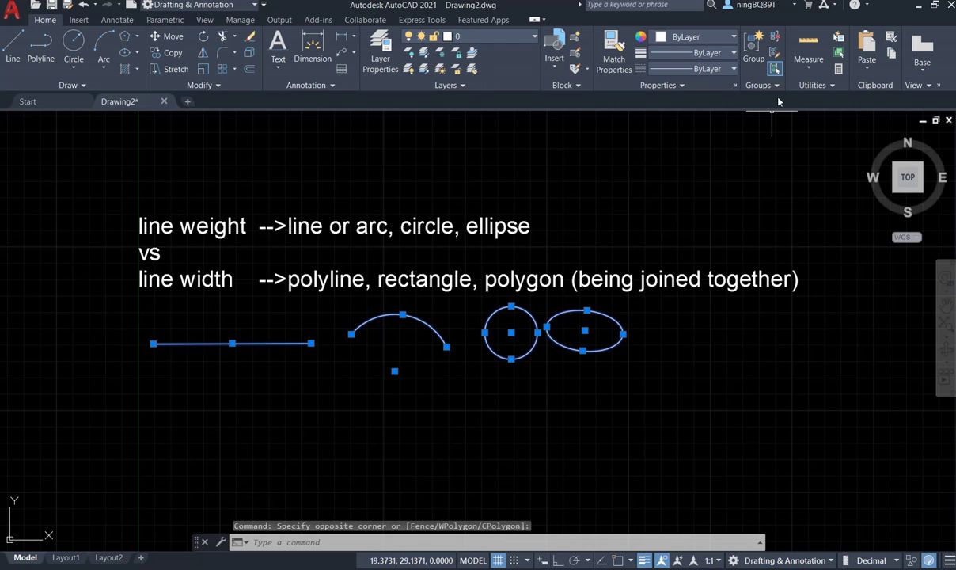
left_click(683, 55)
scroll(678, 198, "down", 6)
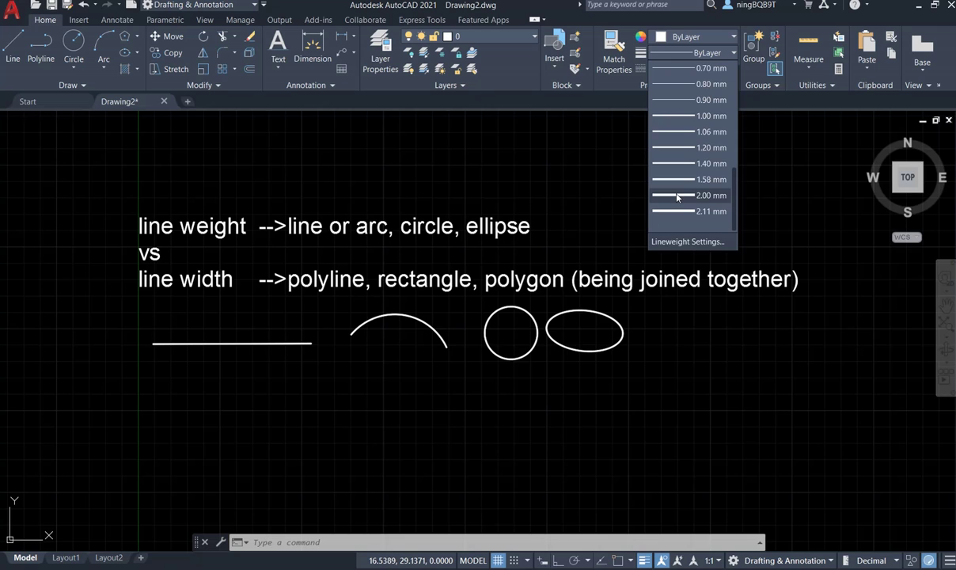
left_click(678, 196)
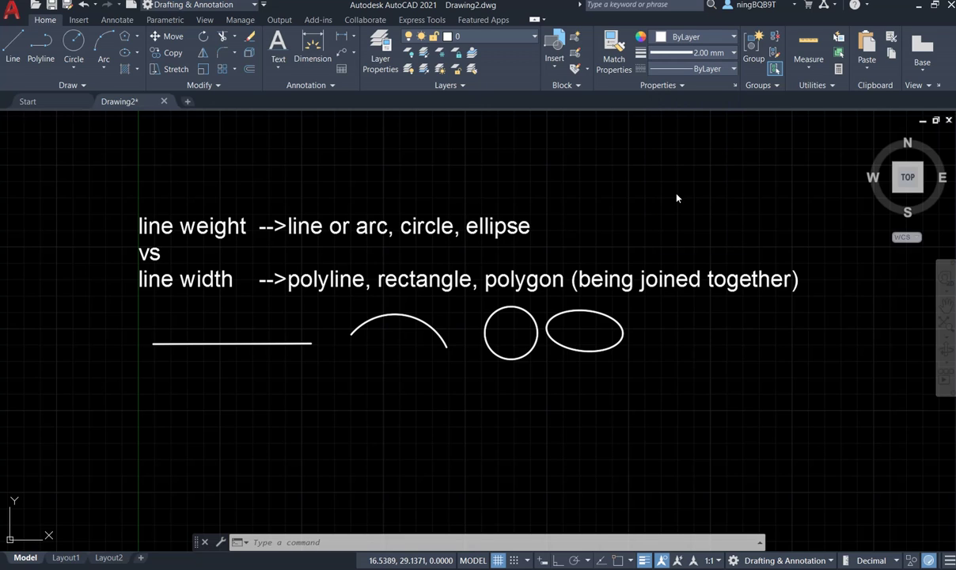
left_click(578, 410)
key("Escape")
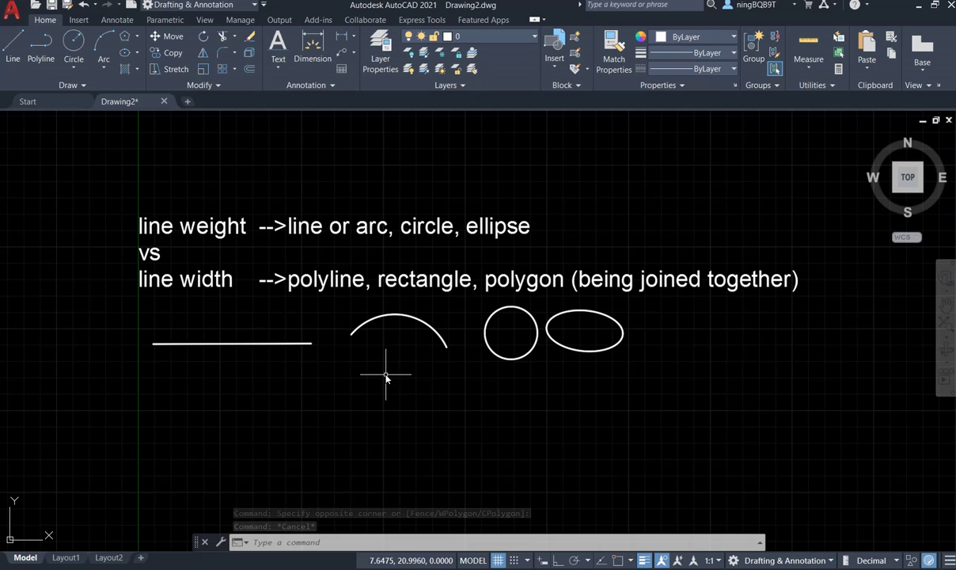
Step: Draw a single-segment, nearly horizontal polyline below the thick line
mouse_move(245, 345)
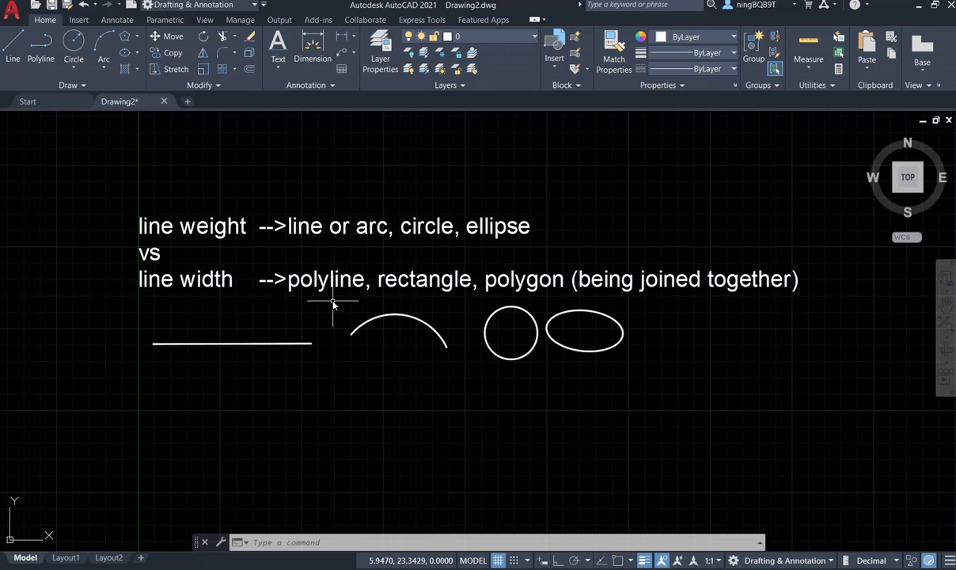
left_click(40, 49)
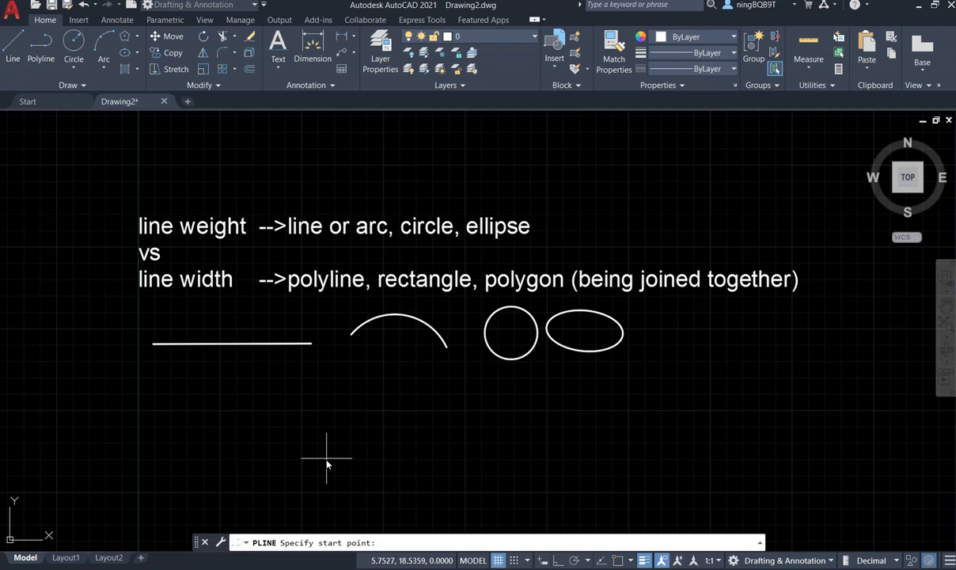
left_click(151, 418)
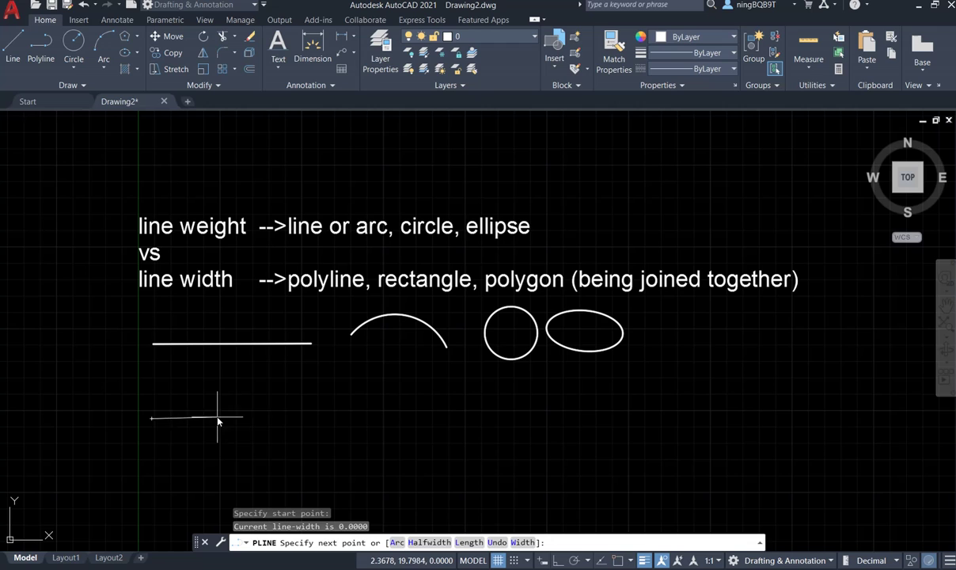
left_click(291, 420)
right_click(295, 420)
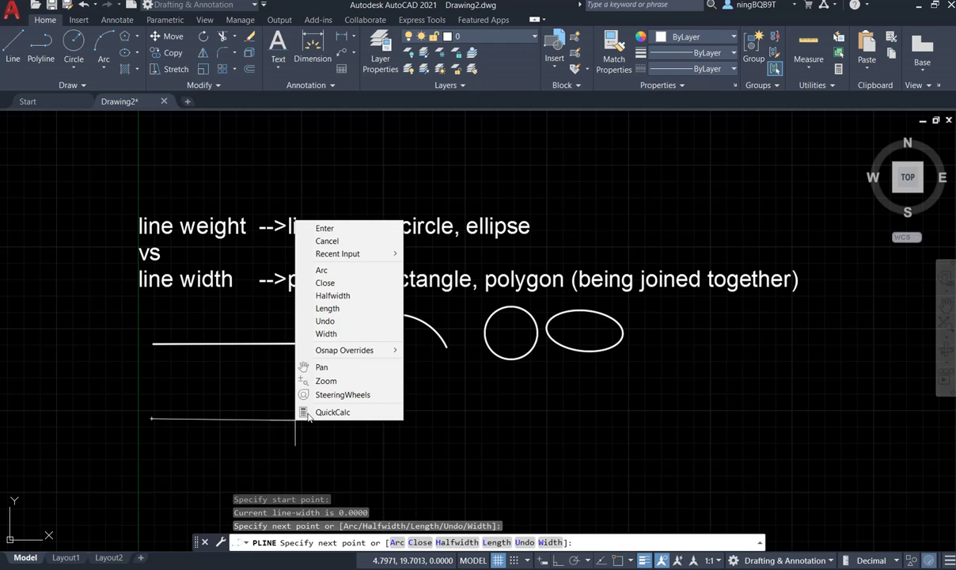
left_click(327, 241)
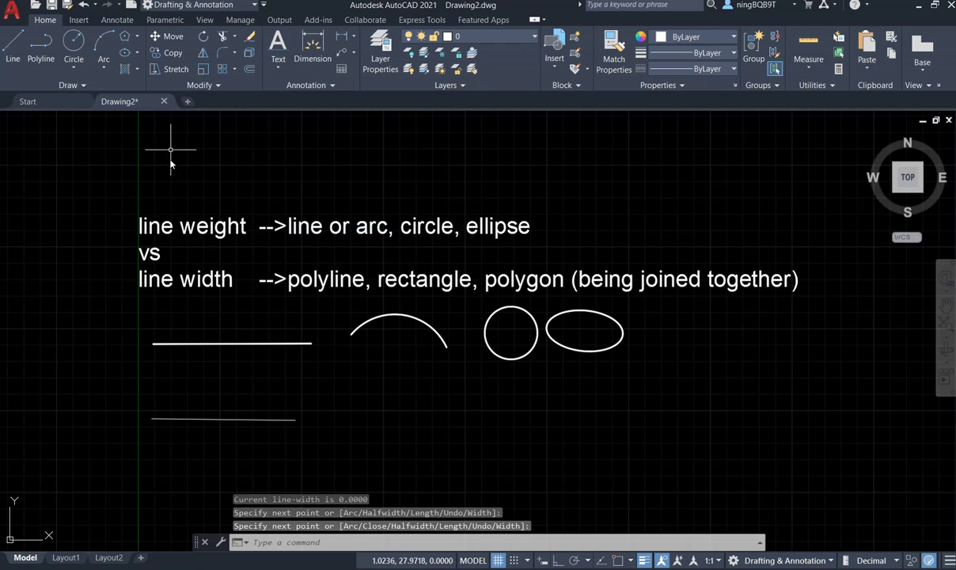
Step: Draw a triangular polyline below the arc, with object snap turned on to end it exactly at its start point
left_click(42, 55)
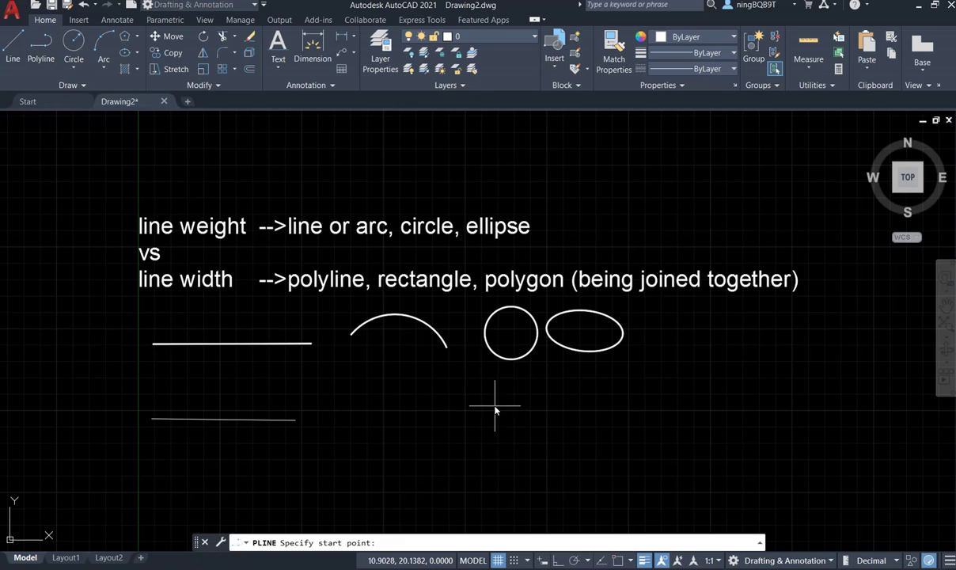
left_click(382, 410)
left_click(330, 452)
left_click(430, 452)
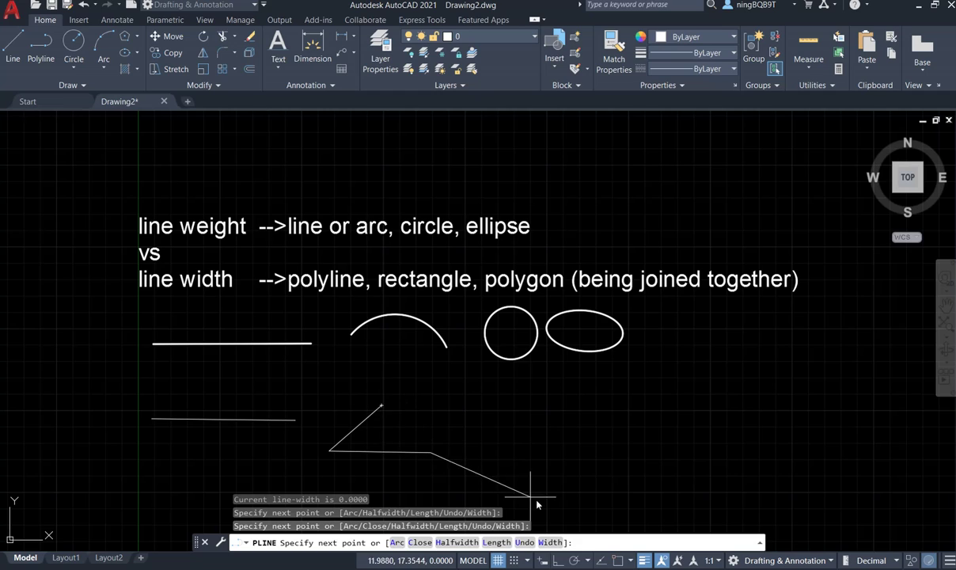
left_click(620, 562)
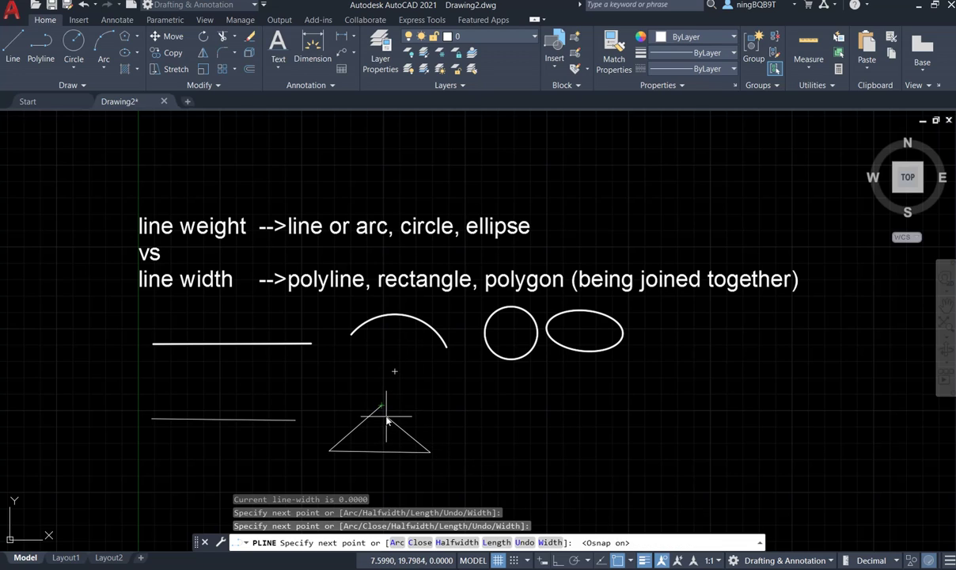
left_click(381, 405)
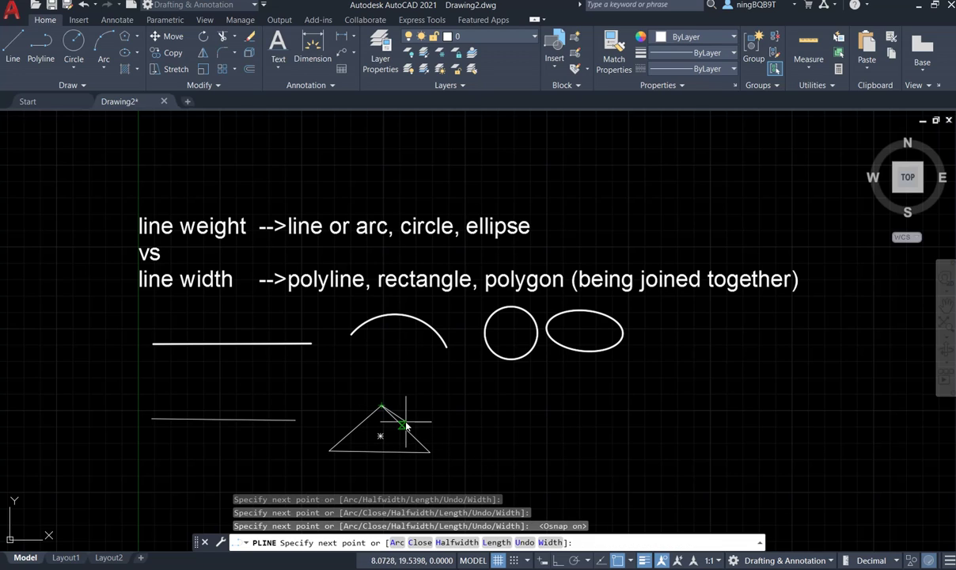
right_click(400, 380)
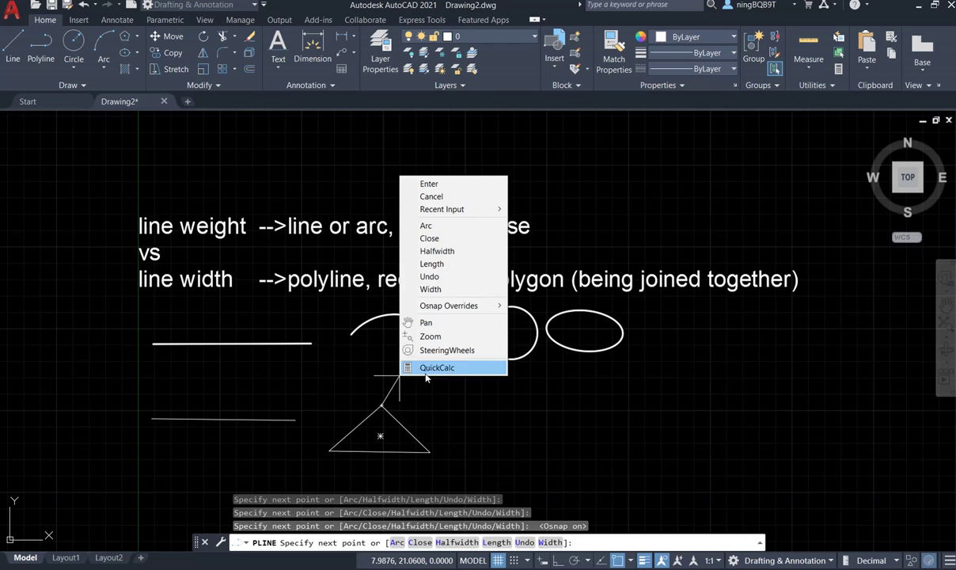
left_click(426, 186)
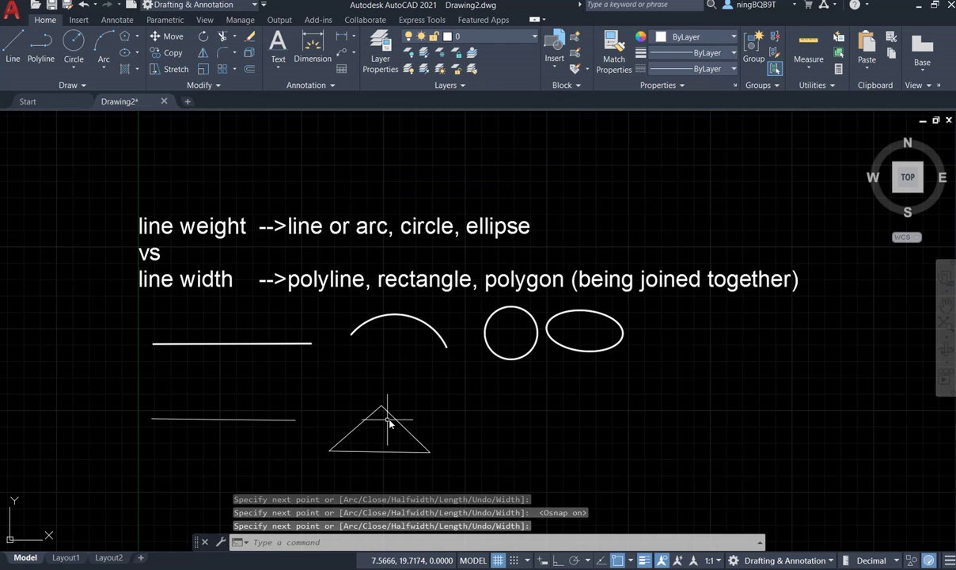
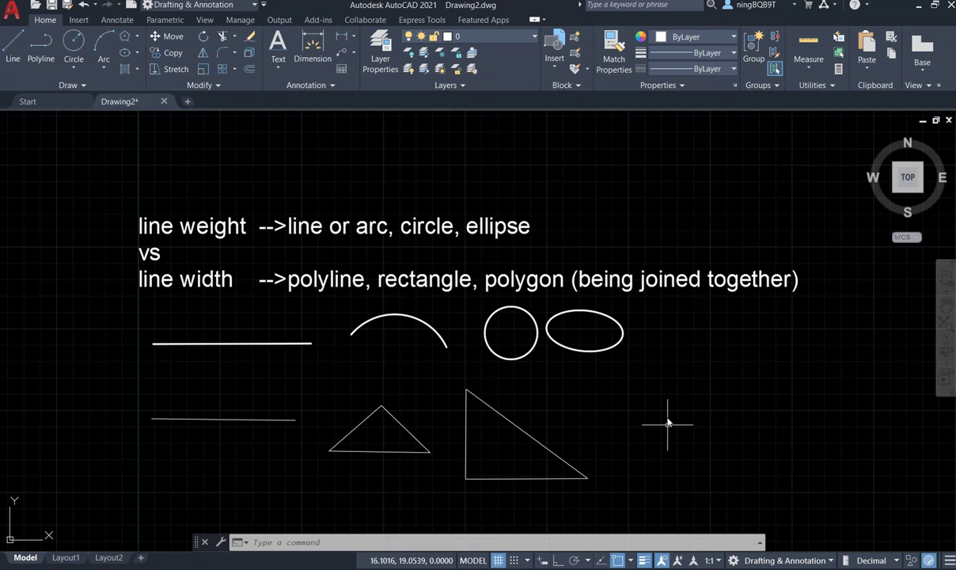
Step: Set the width of all segments of the nearly horizontal polyline below the thick line to 0.5
double_click(262, 420)
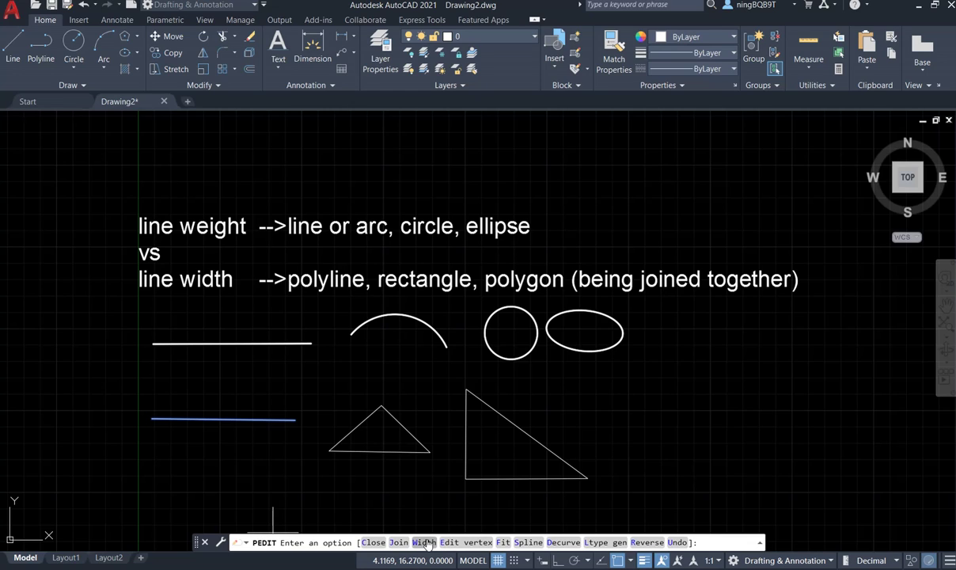
left_click(424, 543)
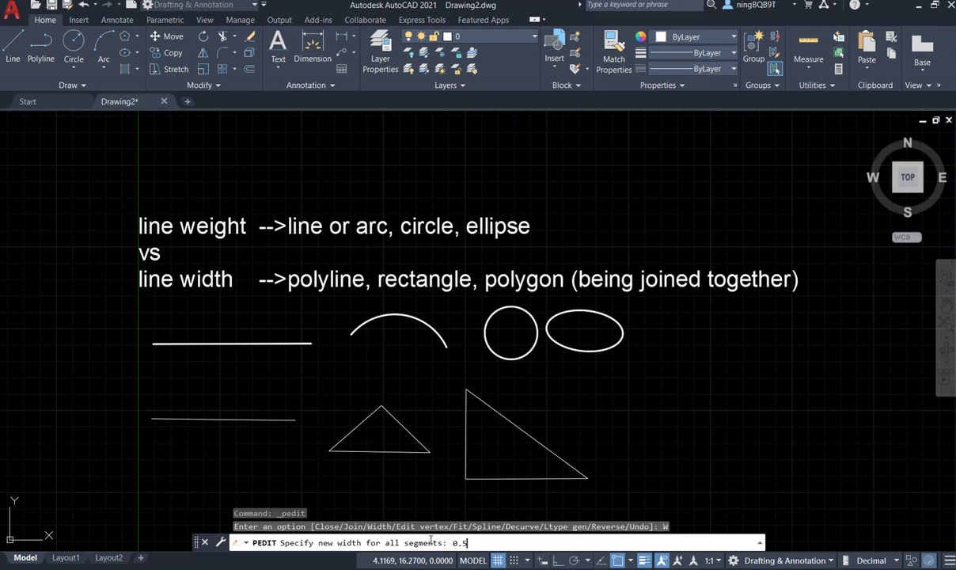
key("Return")
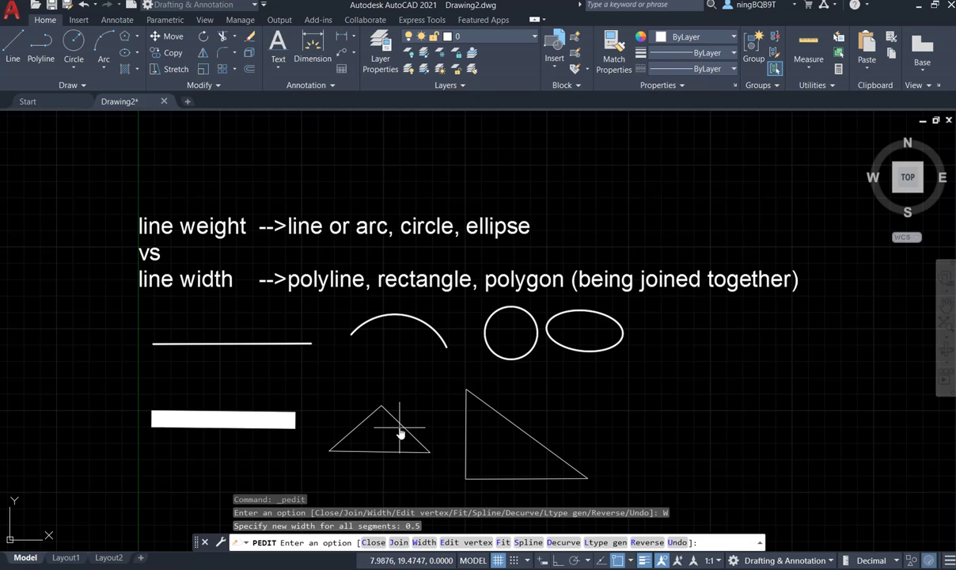
key("Escape")
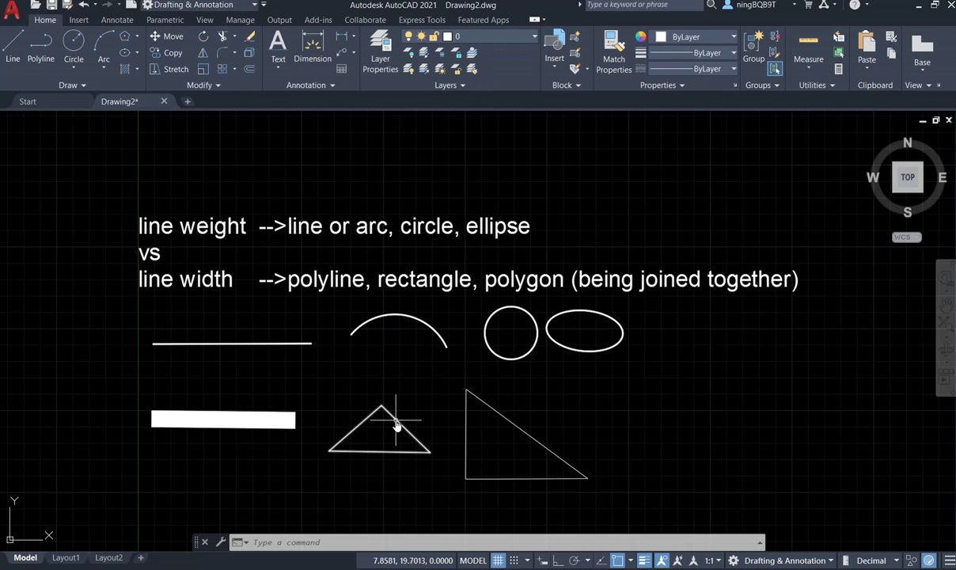
Step: Set the width of all segments of the triangular polyline below the arc to 0.5
left_click(402, 430)
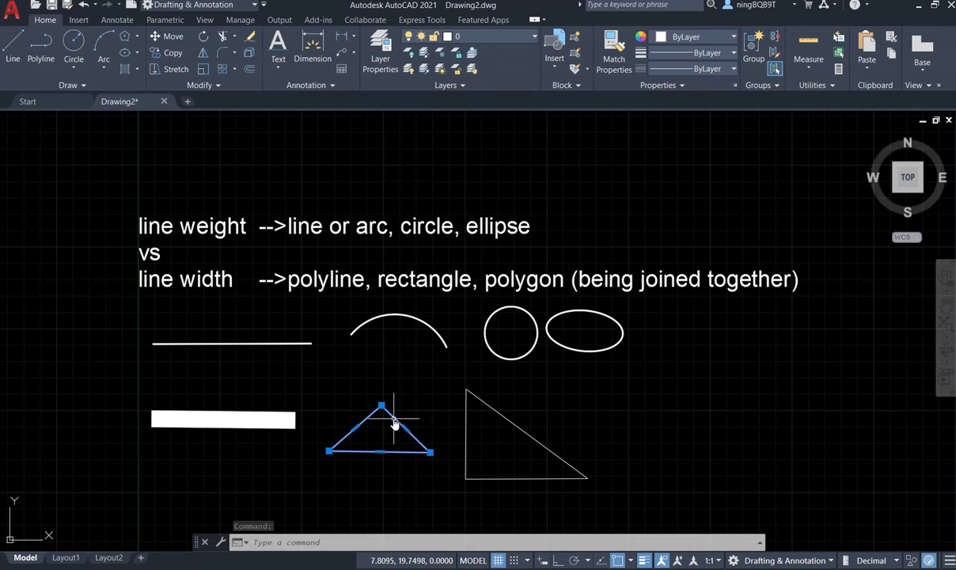
double_click(396, 436)
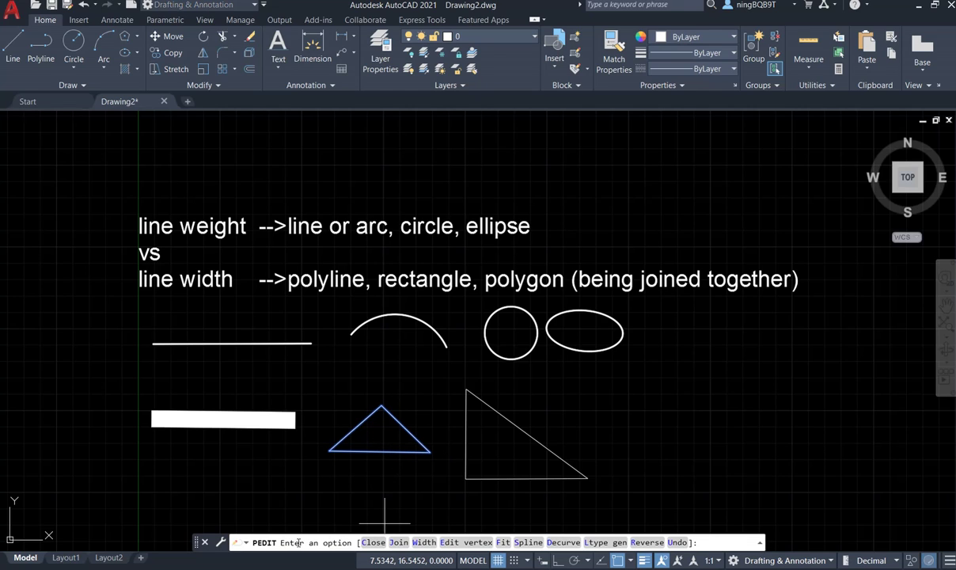
left_click(424, 542)
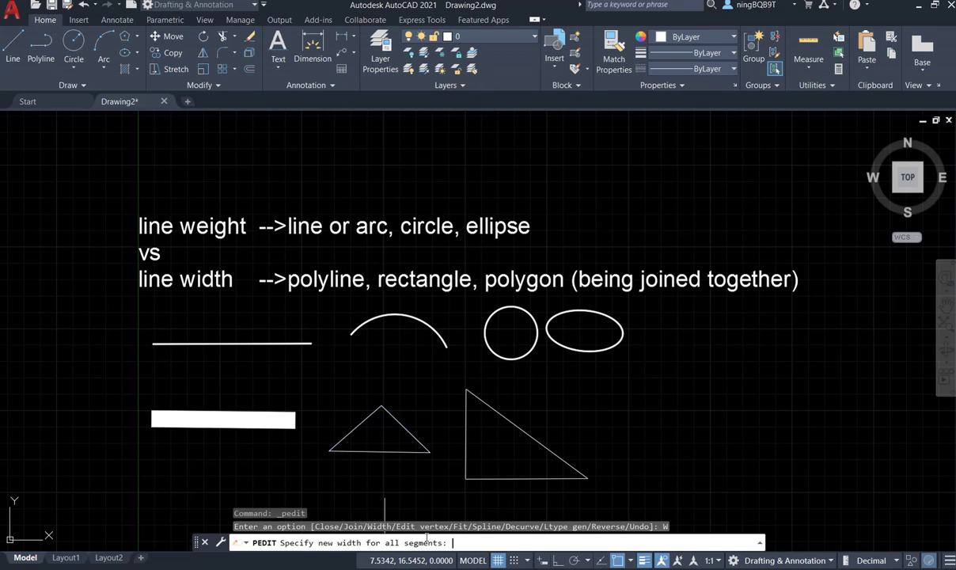
type("0.5")
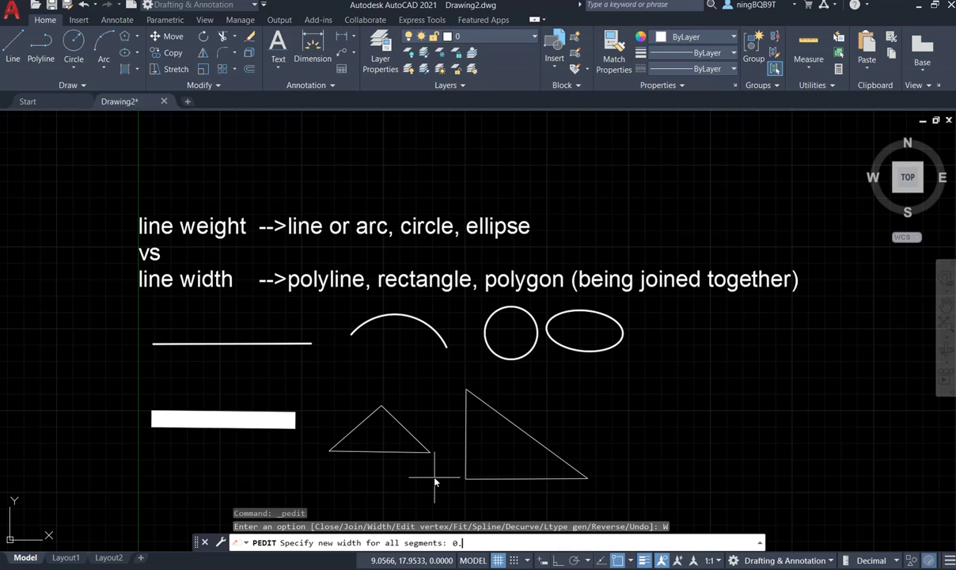
key("Return")
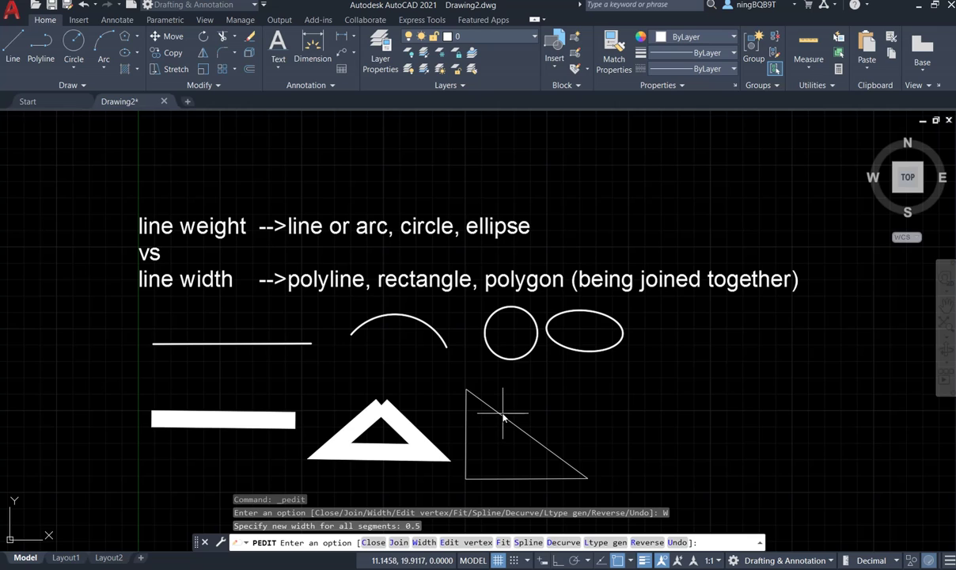
key("Escape")
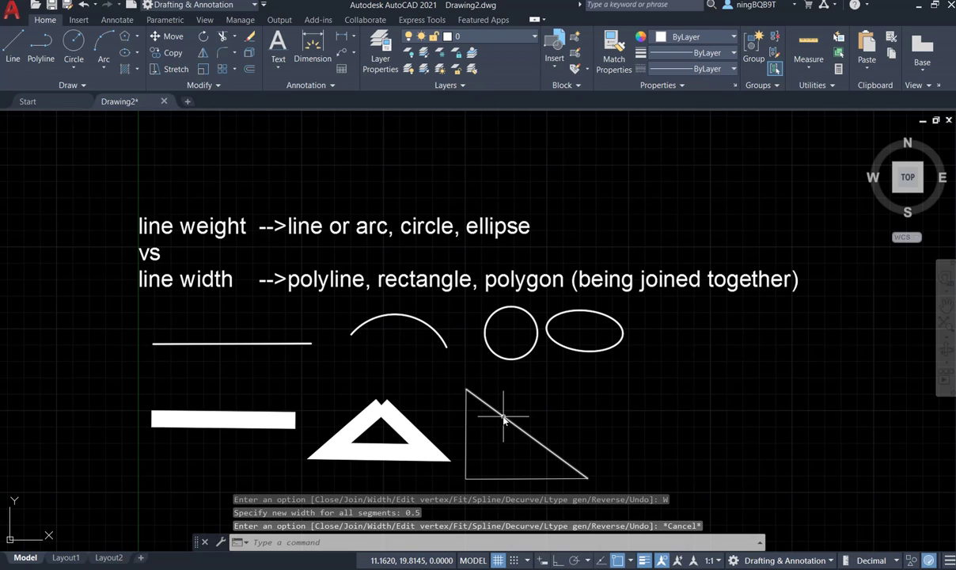
Step: Check the properties of the right triangle's sloping line and join the triangle's three separate lines into one polyline
left_click(504, 420)
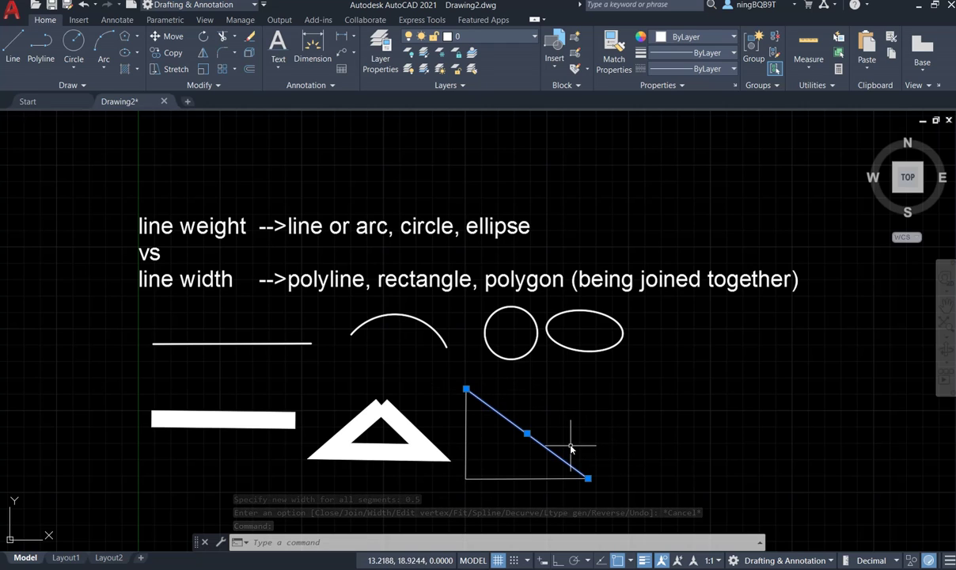
left_click(505, 422)
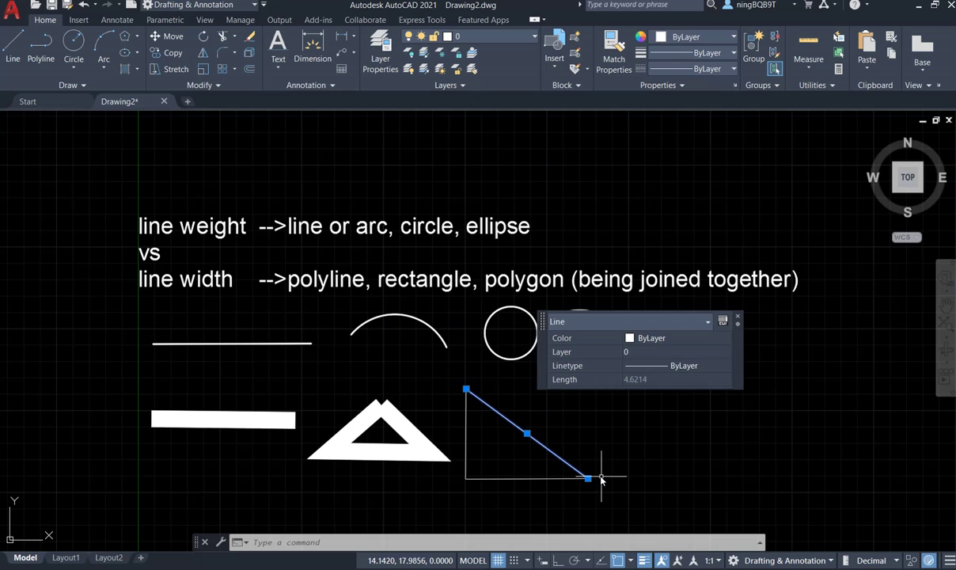
key("Escape")
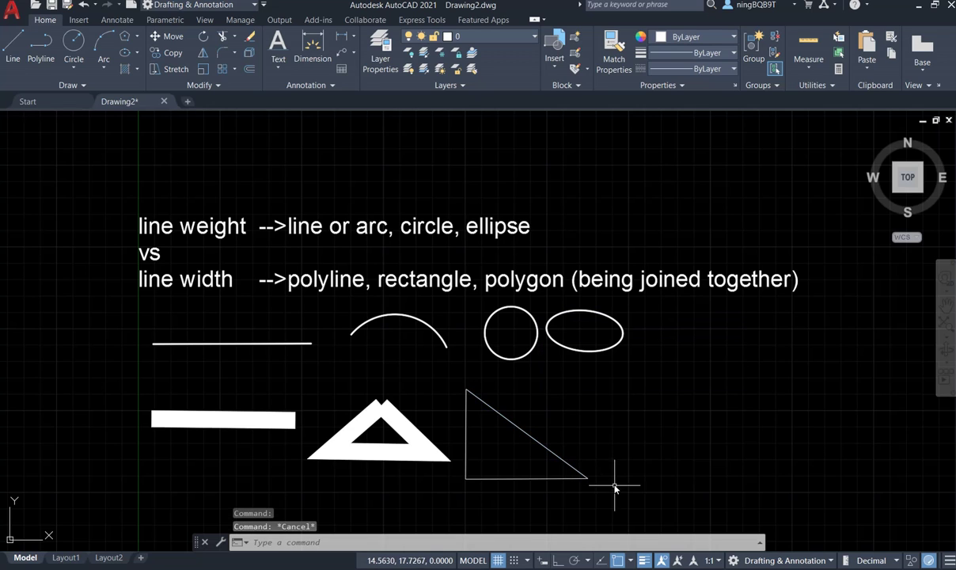
left_click(602, 500)
left_click(455, 386)
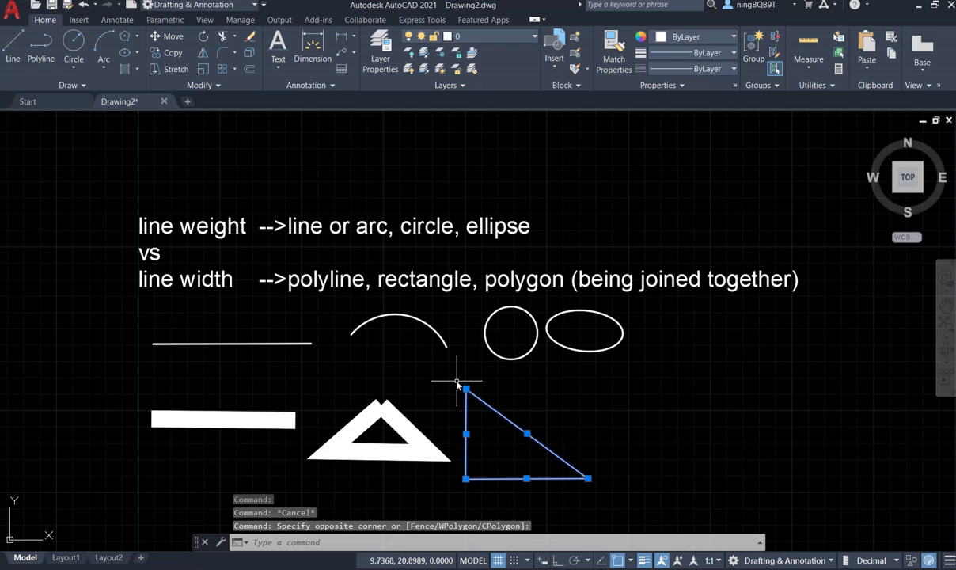
type("j")
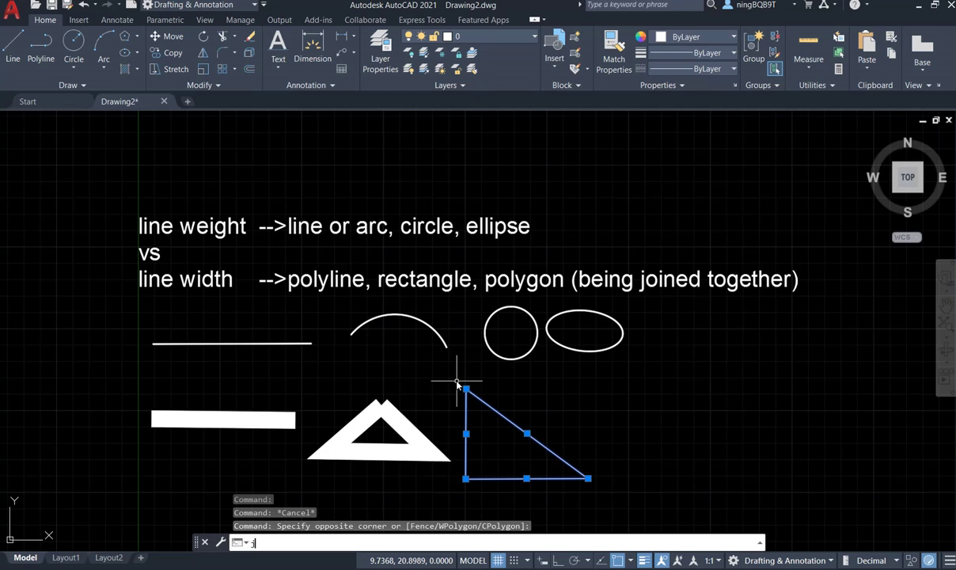
key("Return")
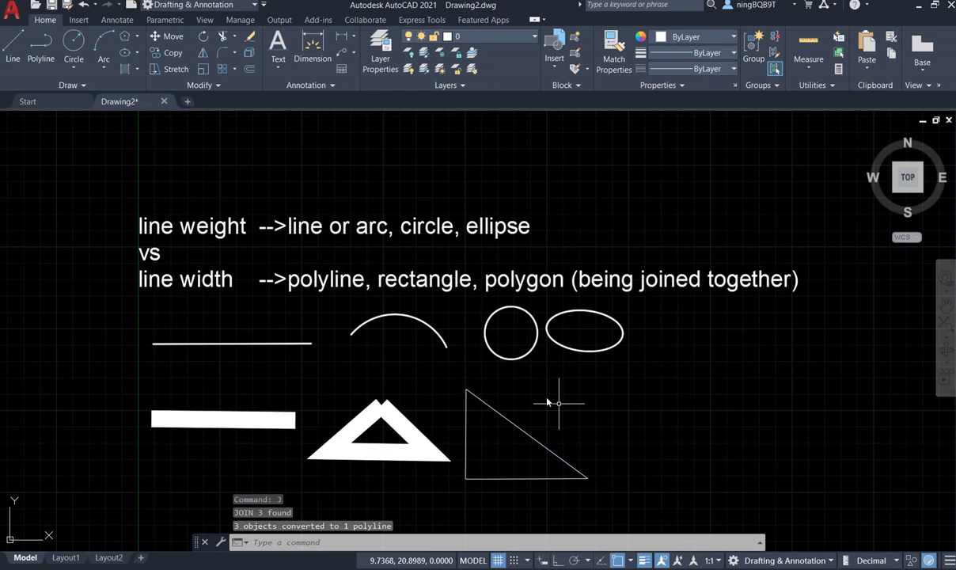
Step: Set the width of all segments of the joined right triangle to 0.5 with polyline editing
left_click(530, 436)
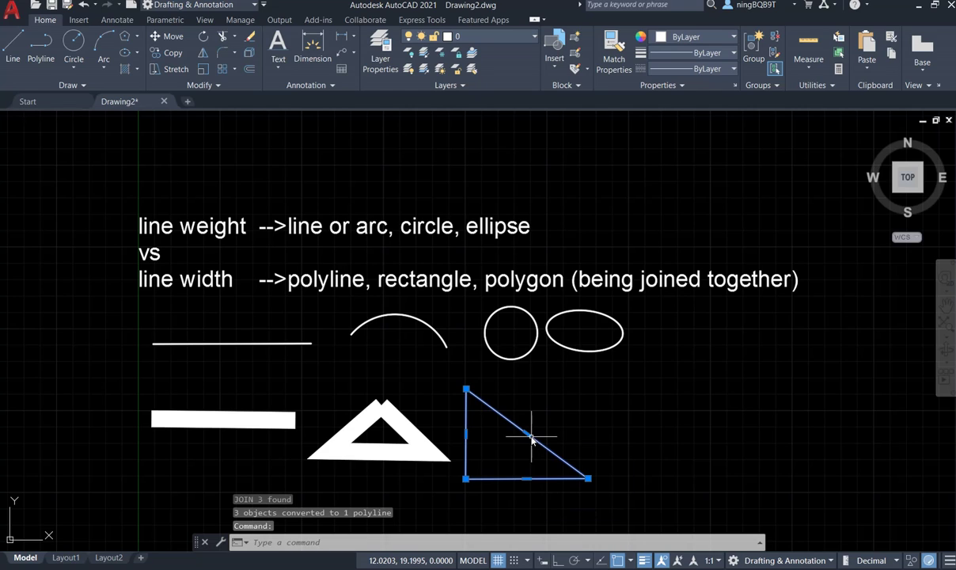
type("pe")
key("Return")
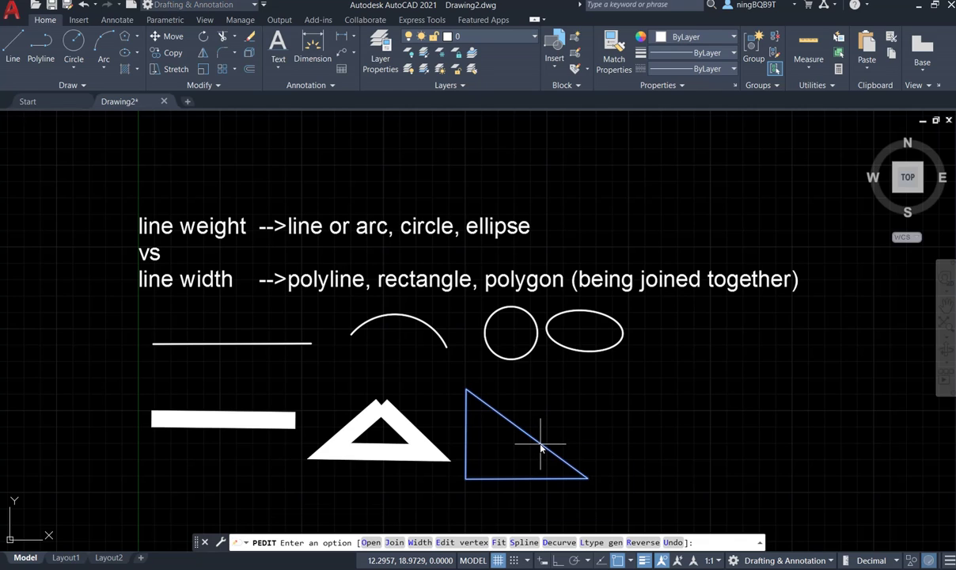
left_click(420, 542)
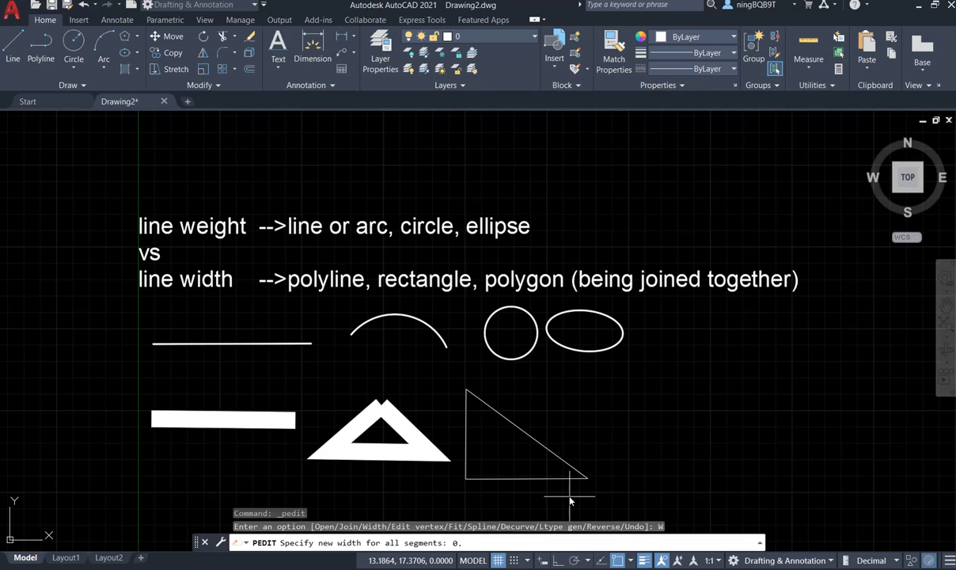
type("0.5")
key("Return")
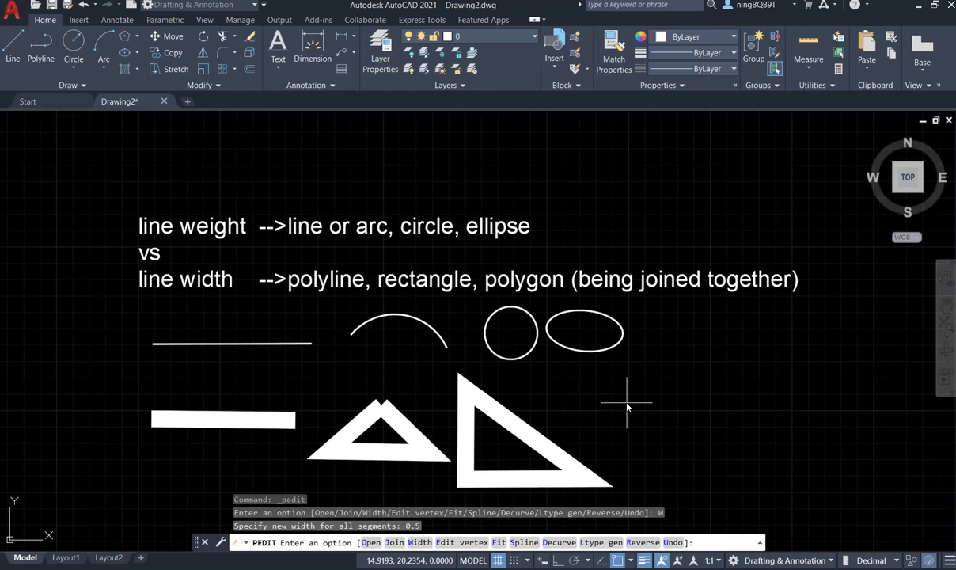
Step: Draw a wide, low rectangle with the Rectangle tool beside the right triangle, on the side away from the smaller triangle
left_click(136, 37)
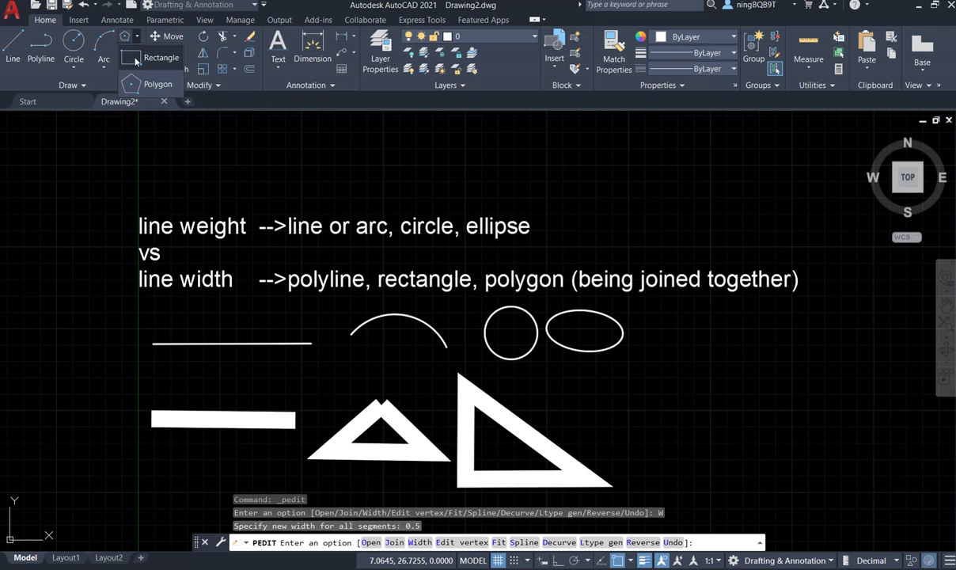
left_click(136, 59)
left_click(622, 396)
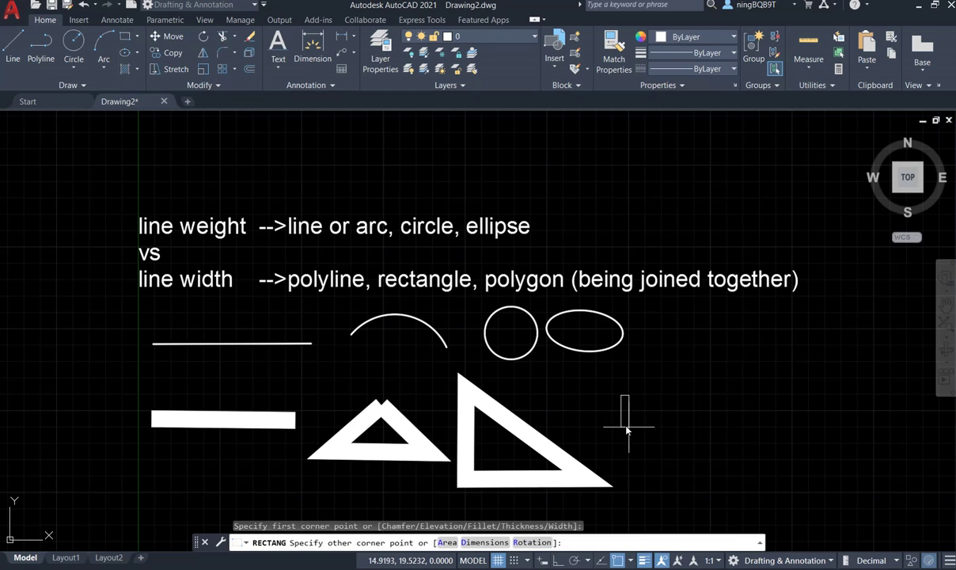
left_click(722, 430)
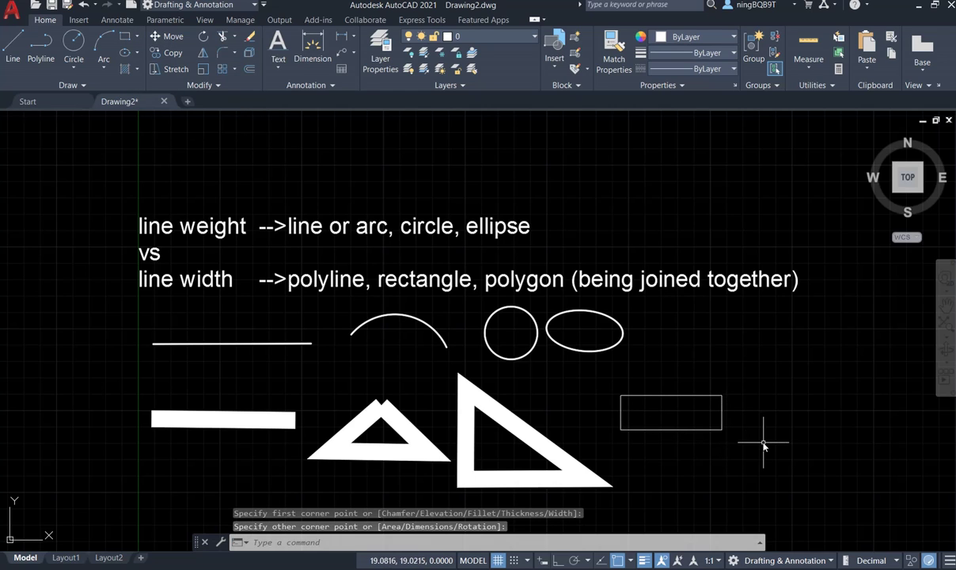
Step: Set the width of all segments of the new rectangle to 0.5 with polyline editing
left_click(704, 396)
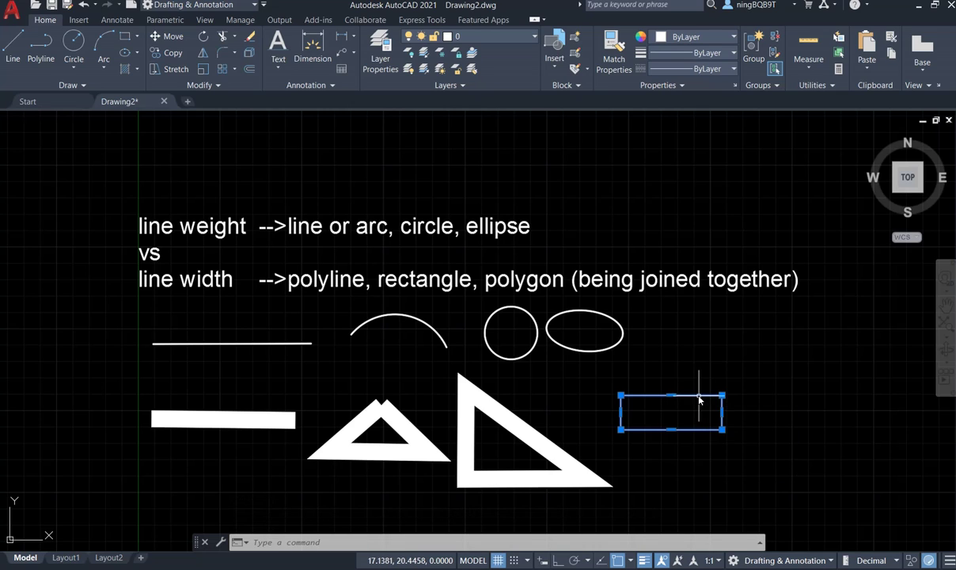
double_click(698, 395)
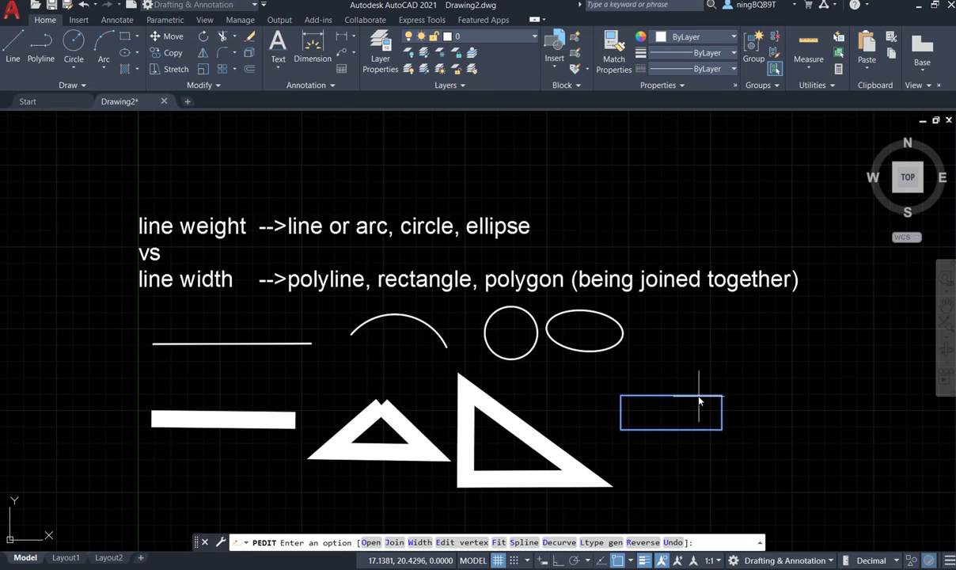
left_click(420, 543)
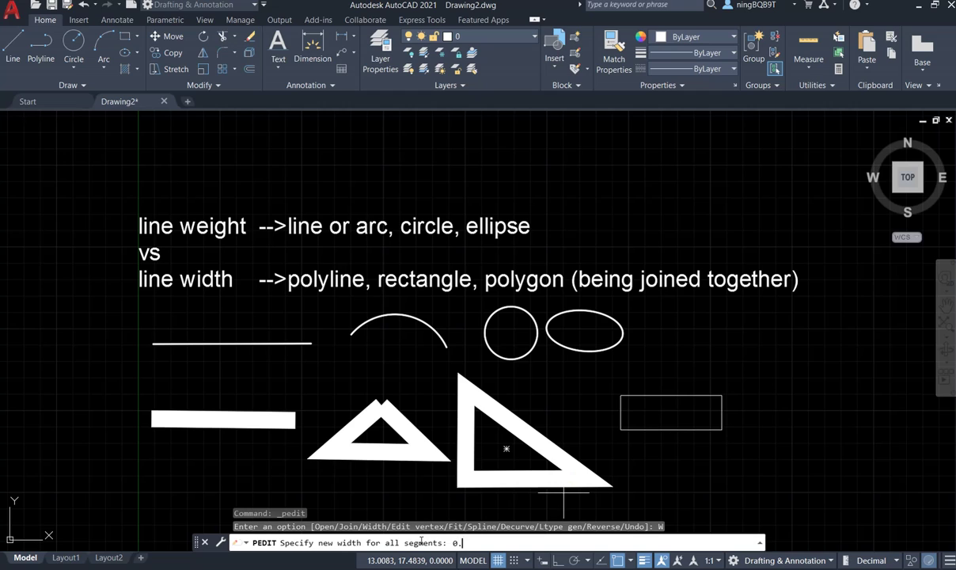
key("Return")
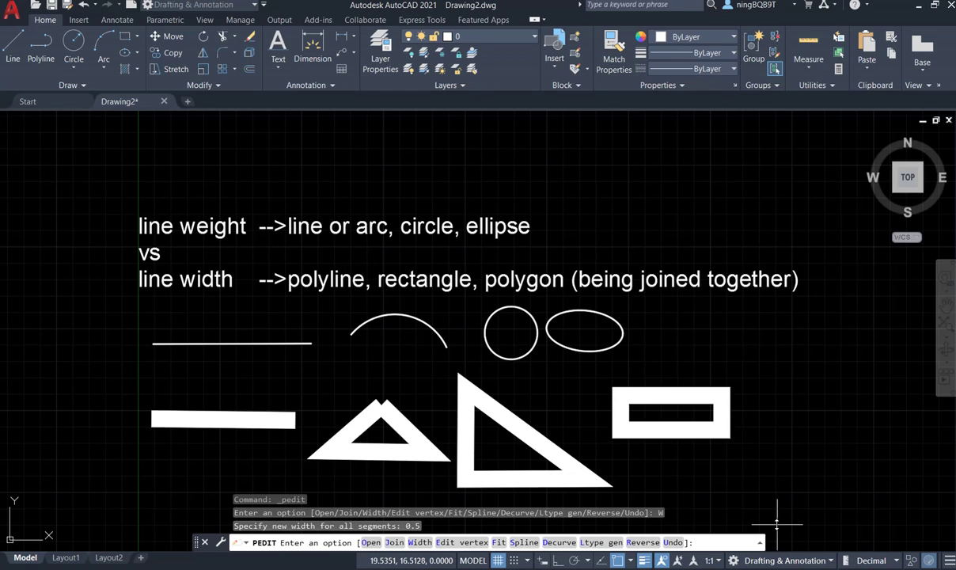
Step: Draw a box about 2.7 wide and 2 high from four separate lines beyond the thick rectangle, with Ortho and object snap tracking on
left_click(136, 38)
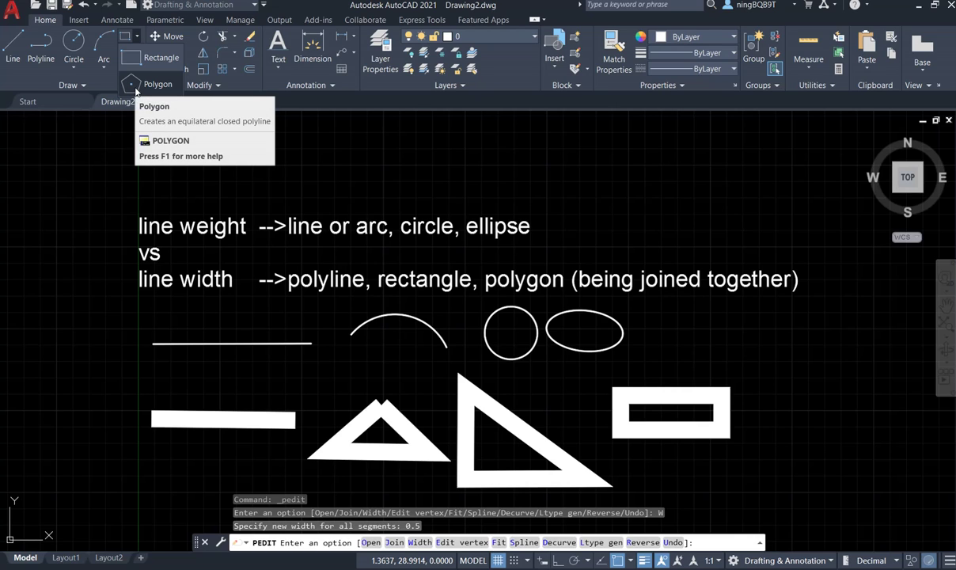
left_click(12, 46)
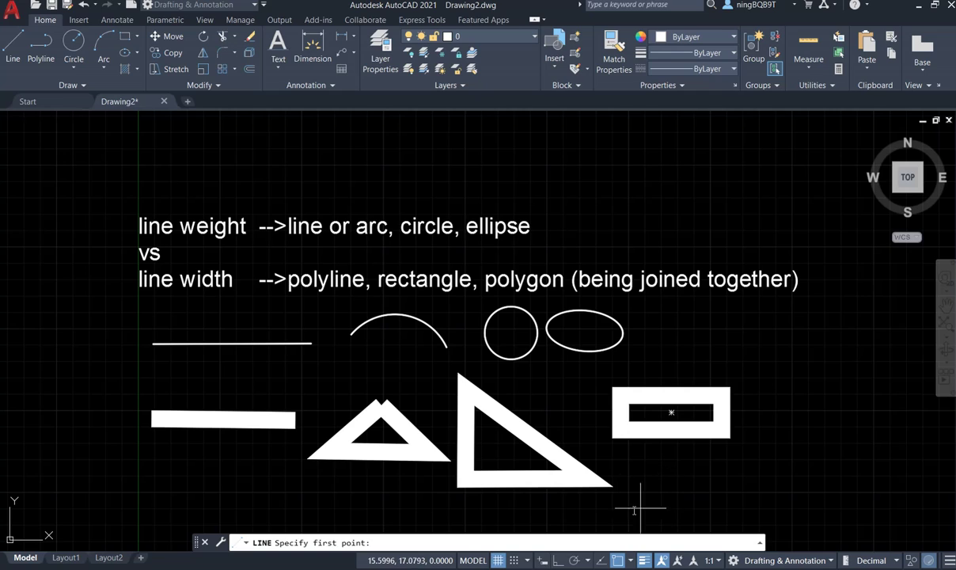
left_click(558, 561)
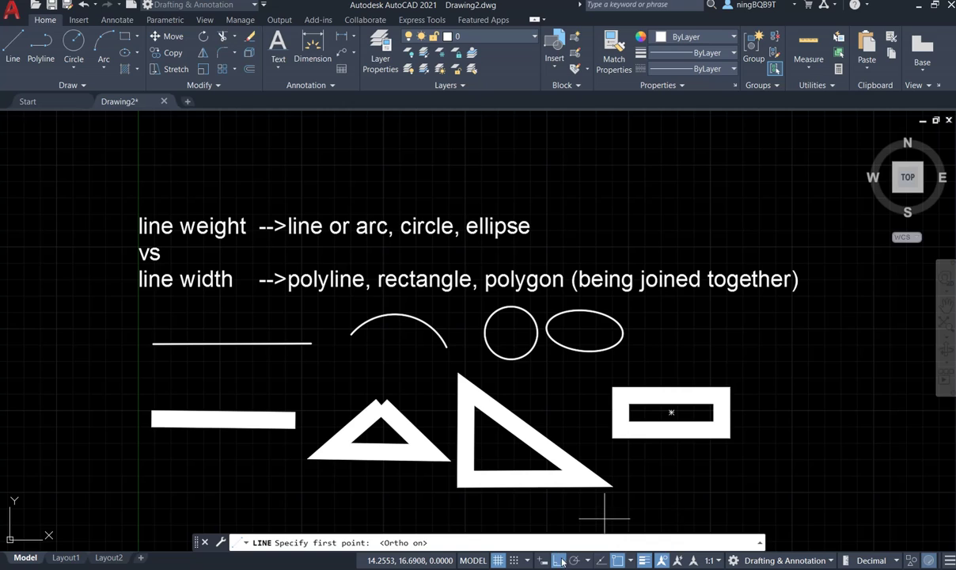
left_click(788, 390)
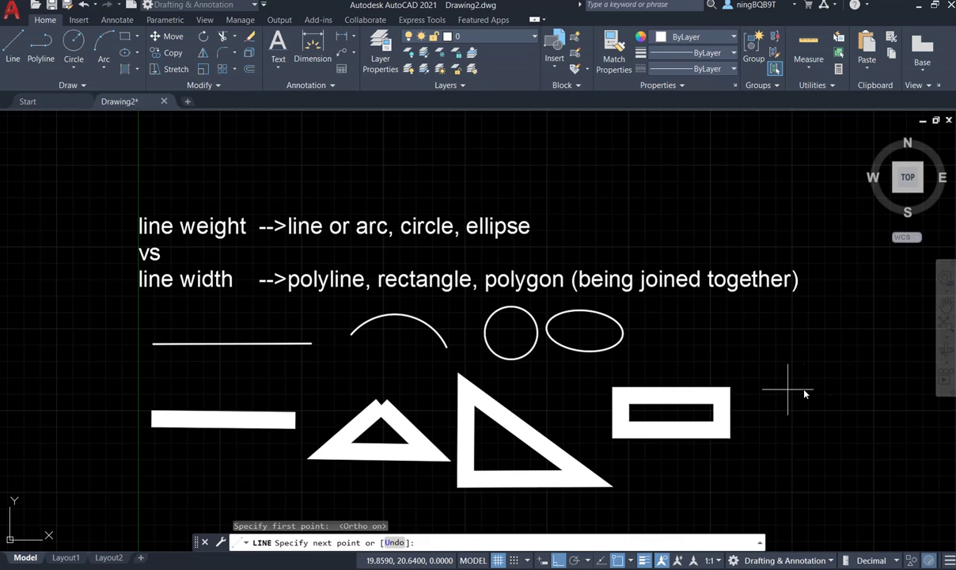
left_click(876, 389)
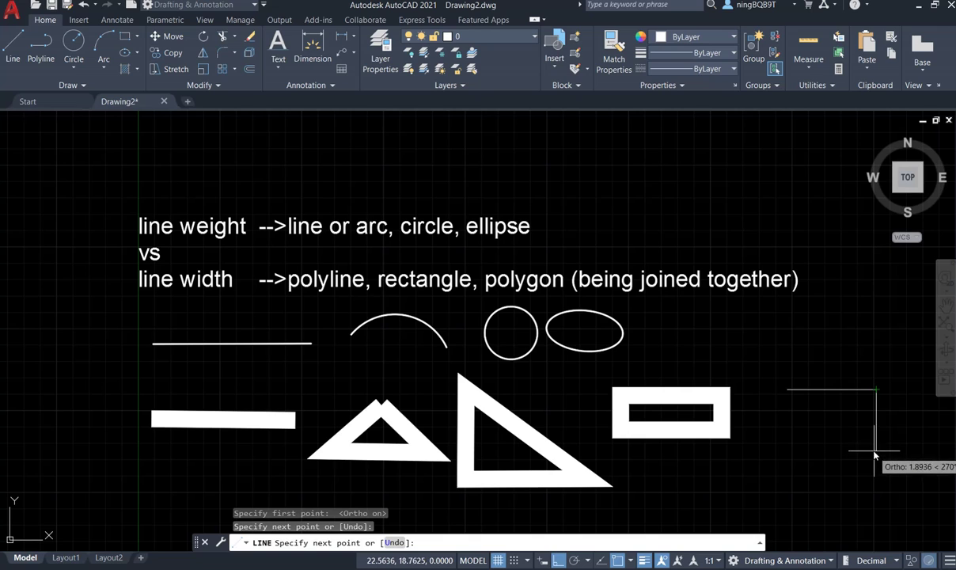
left_click(875, 454)
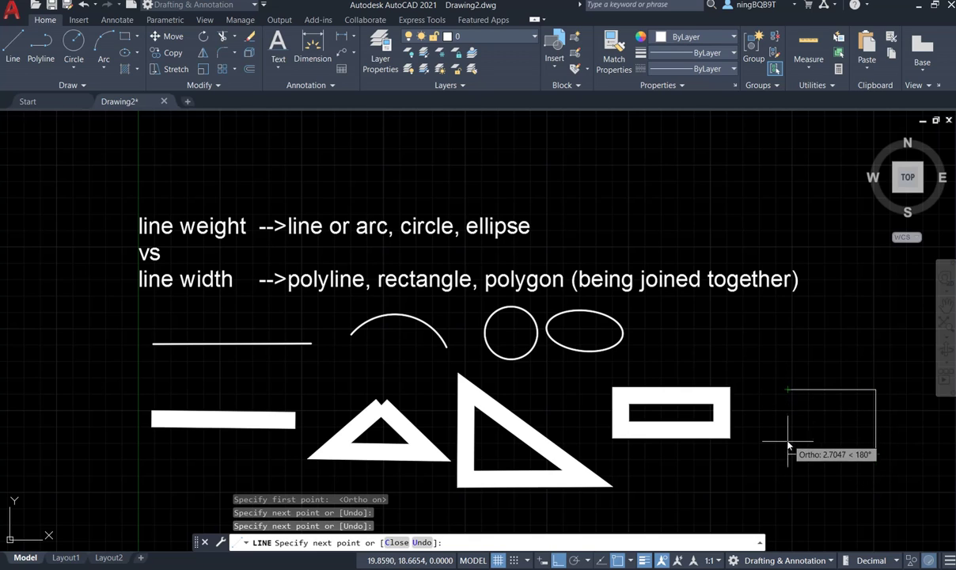
left_click(602, 564)
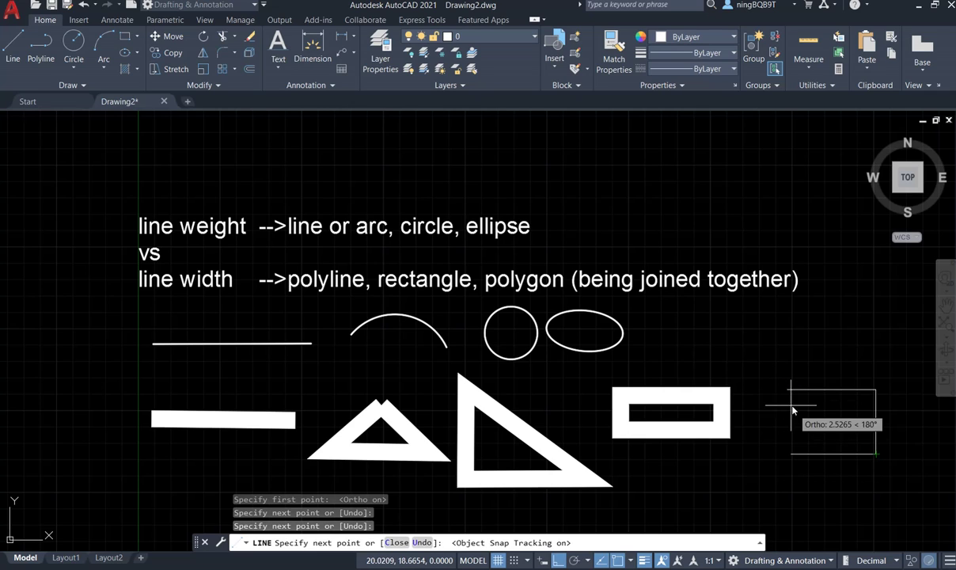
left_click(788, 455)
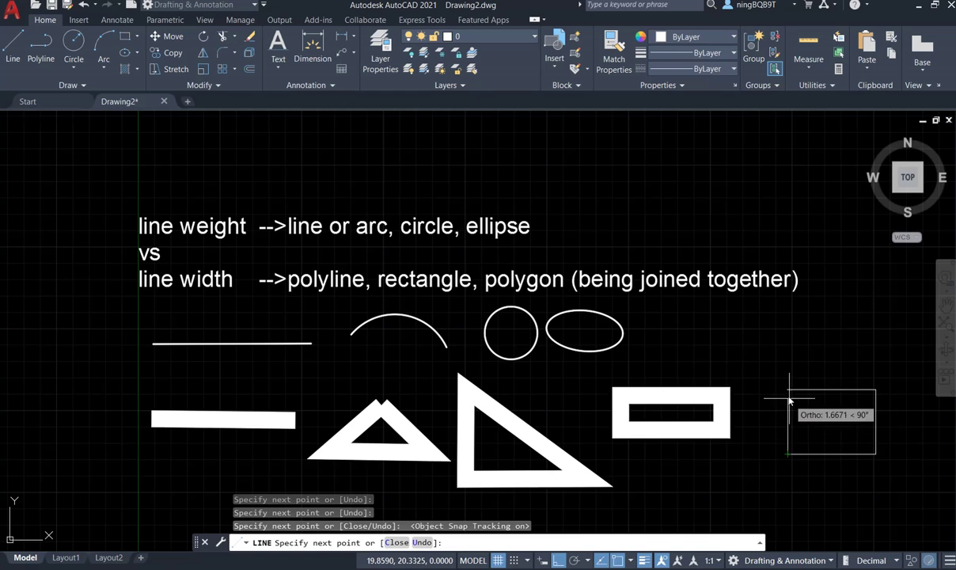
left_click(788, 392)
right_click(790, 394)
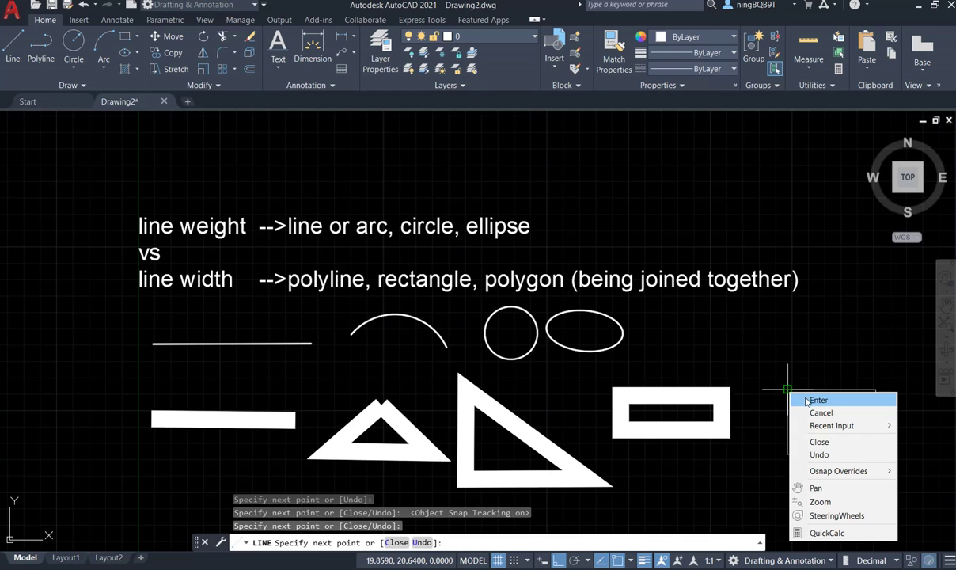
left_click(807, 400)
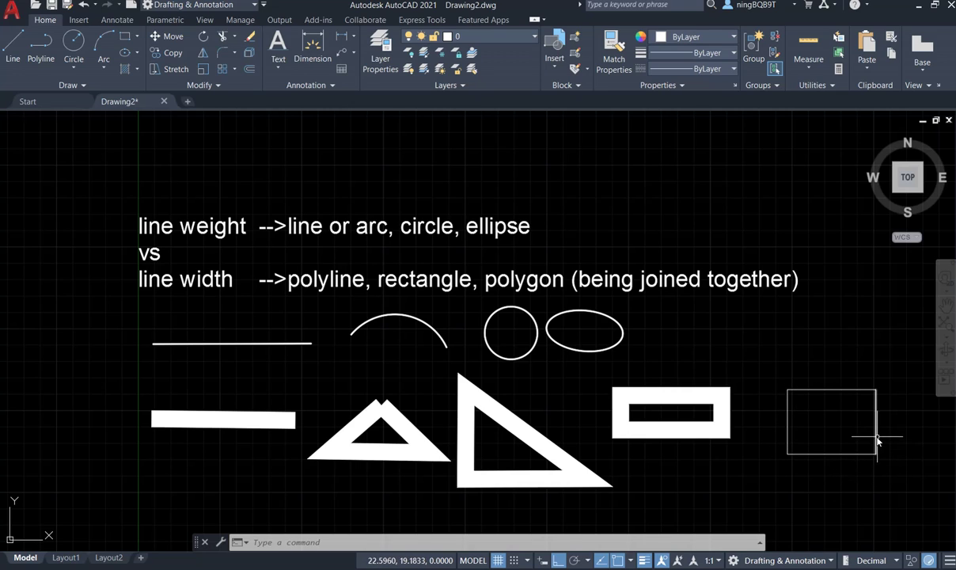
Step: Select the new box's four separate lines and join them into one polyline
left_click(852, 391)
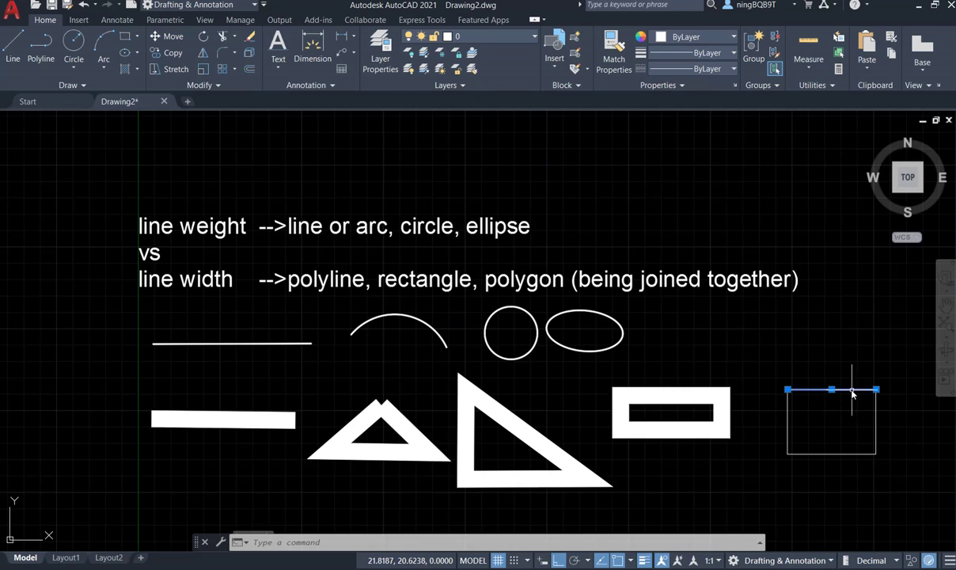
left_click(789, 424)
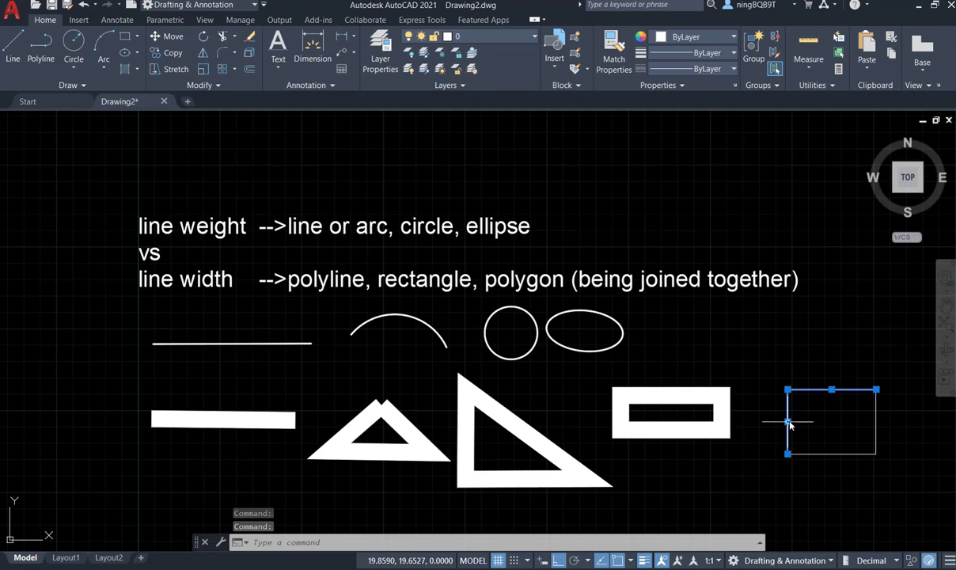
left_click(859, 455)
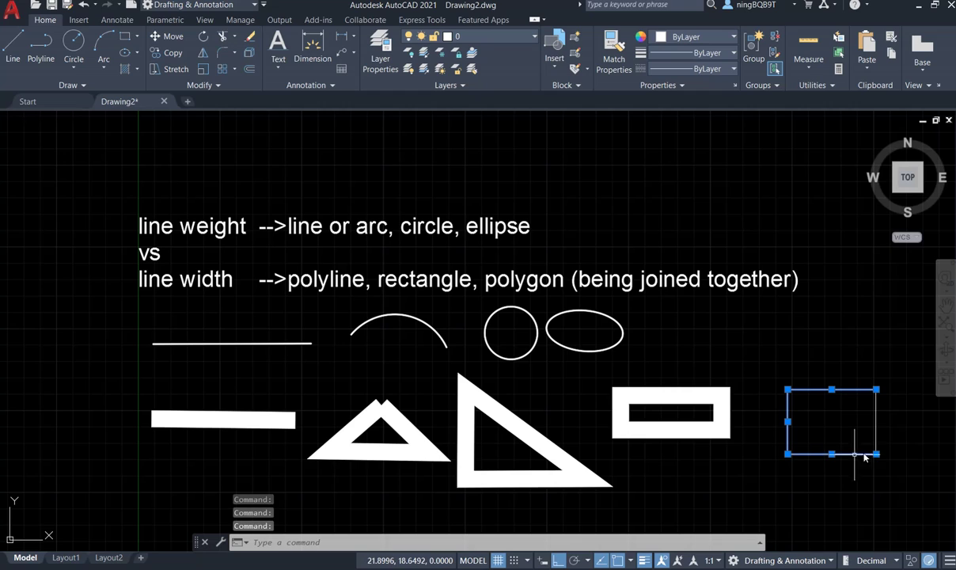
left_click(878, 419)
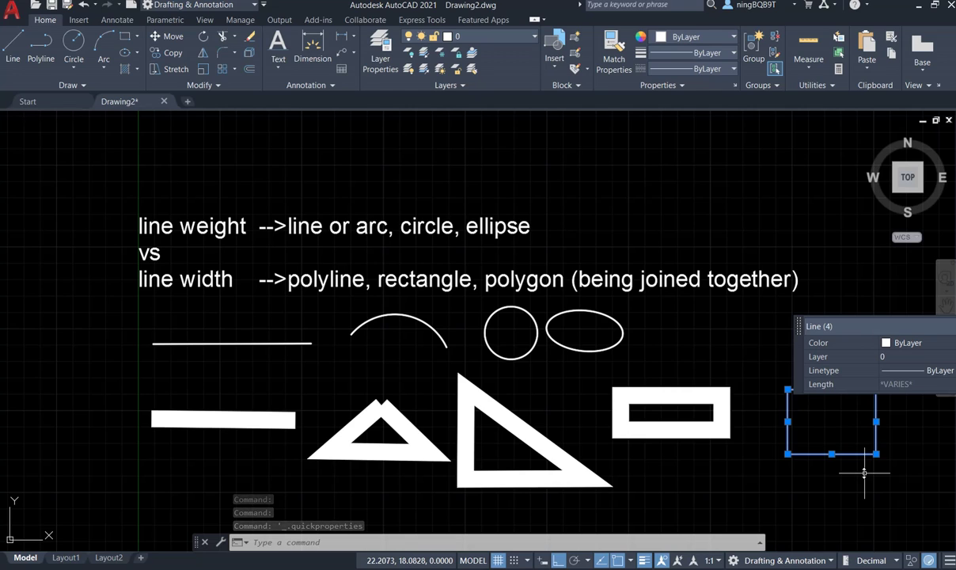
type("j")
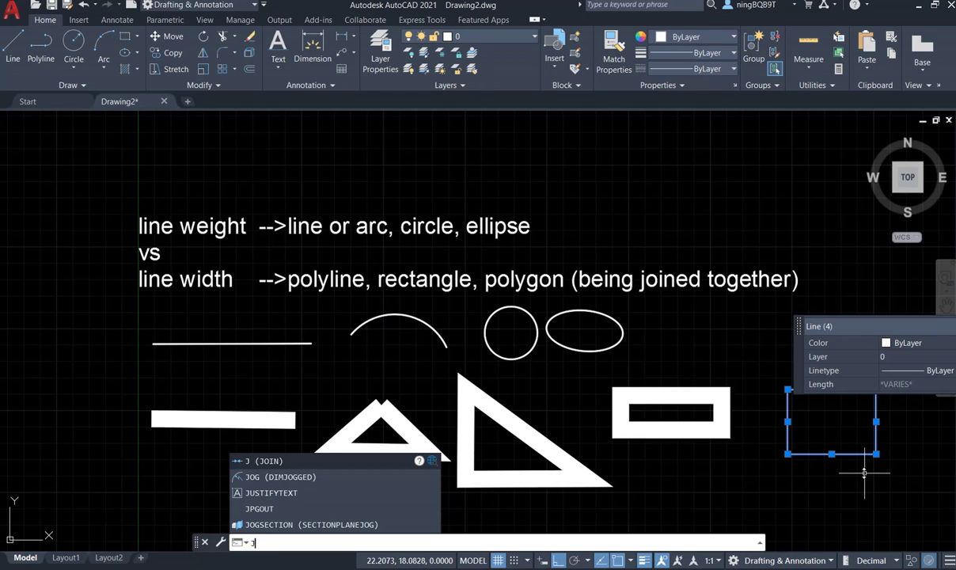
key("Return")
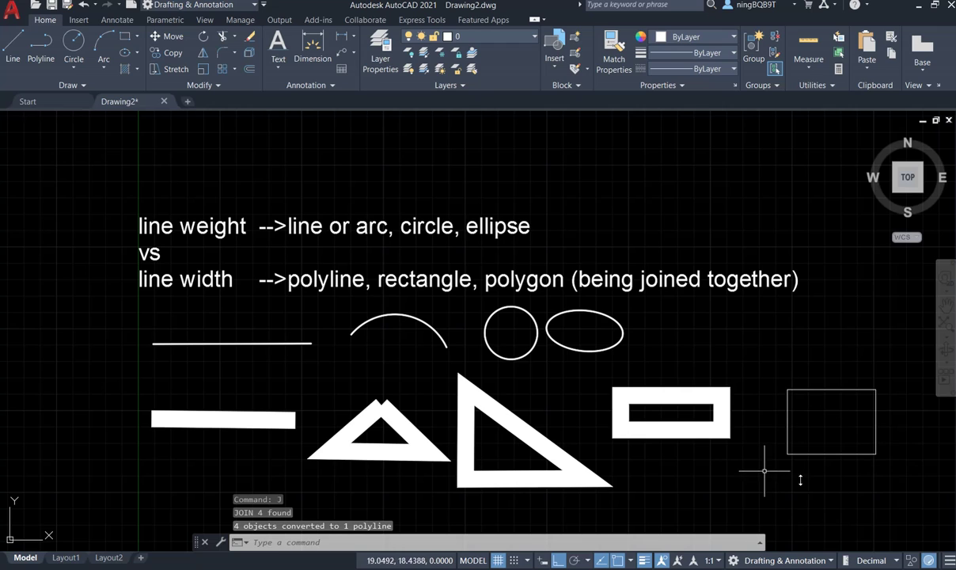
Step: Set the width of all segments of the joined box to 0.5 with polyline editing
left_click(817, 389)
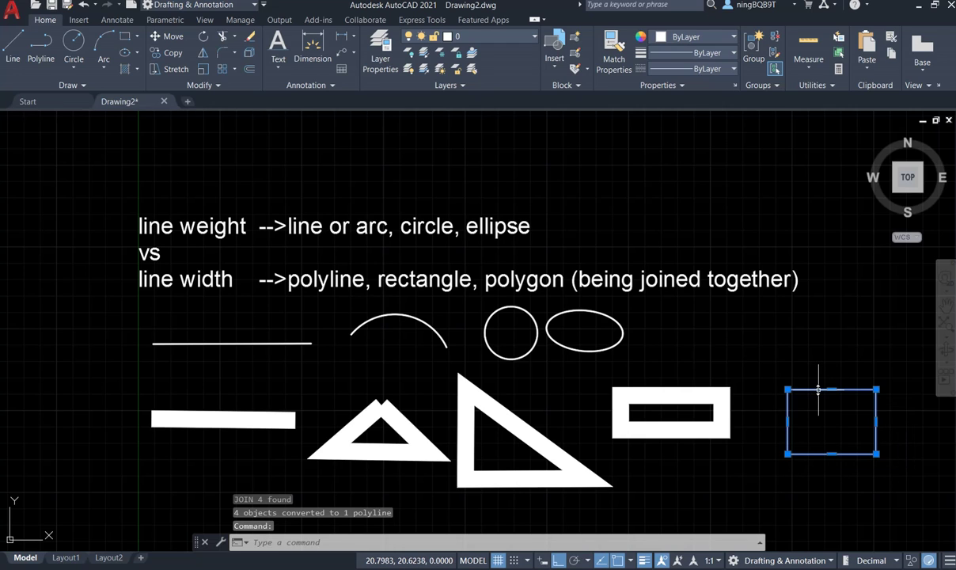
type("pe")
key("Return")
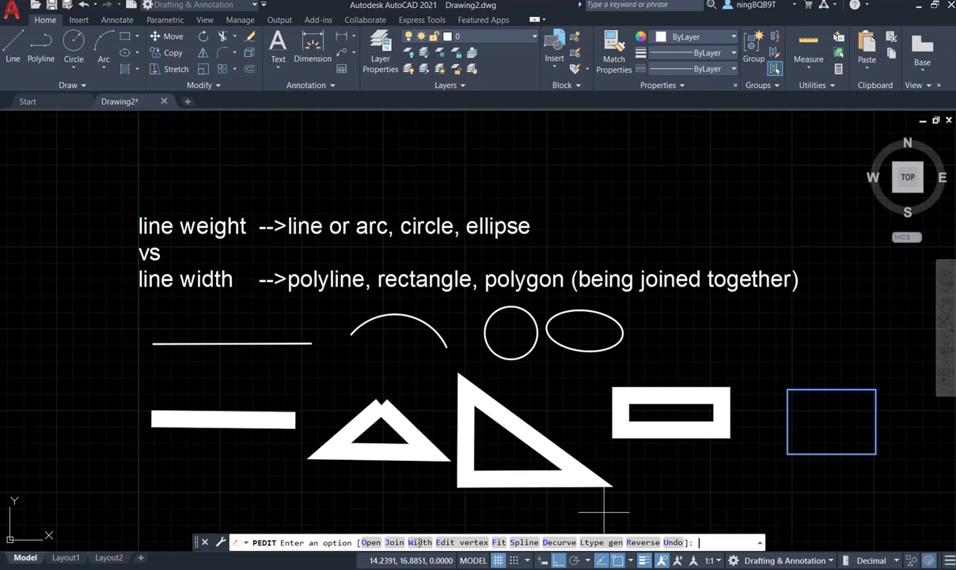
left_click(420, 543)
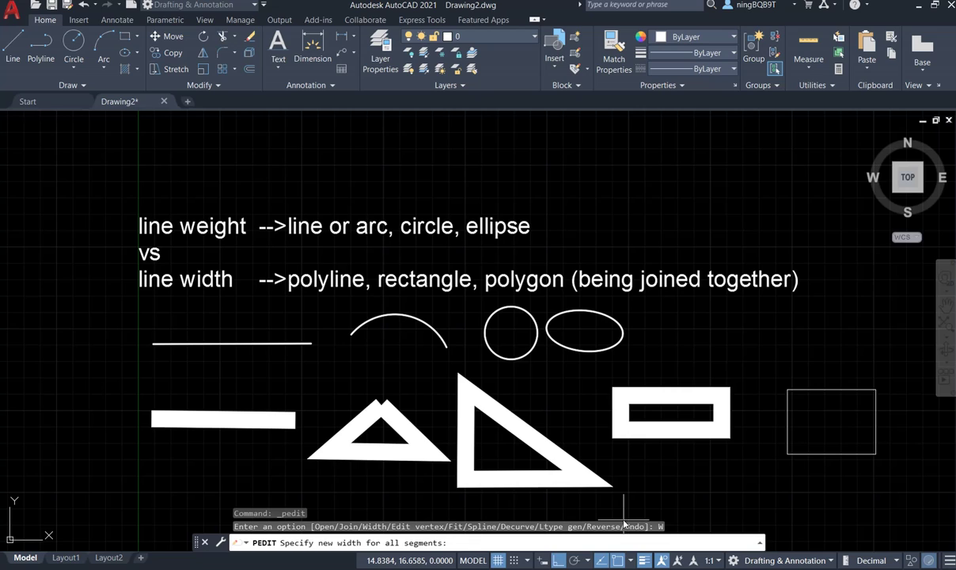
key("Return")
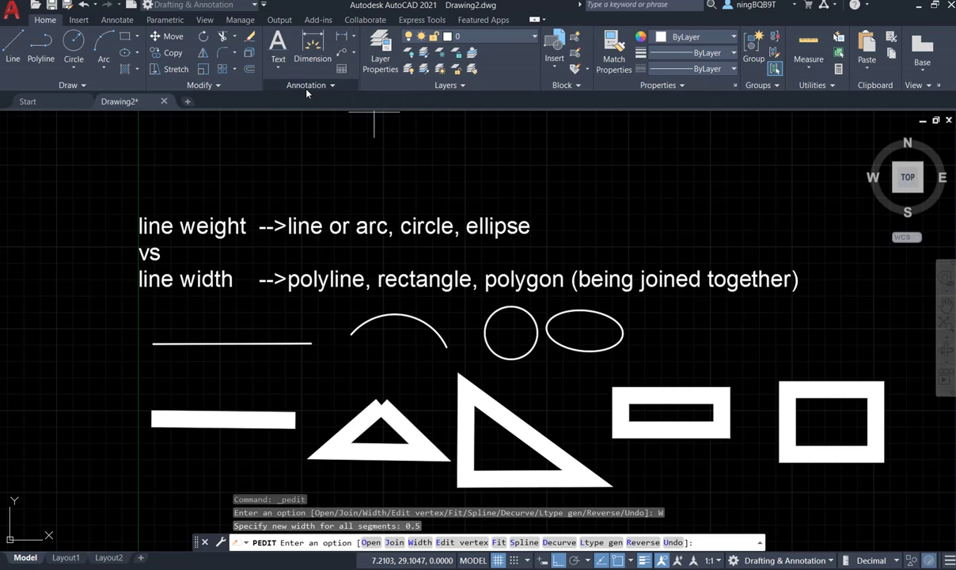
Step: Add a linear dimension across the thickness of the joined box's right side, with object snap off, placing it below the box
left_click(345, 38)
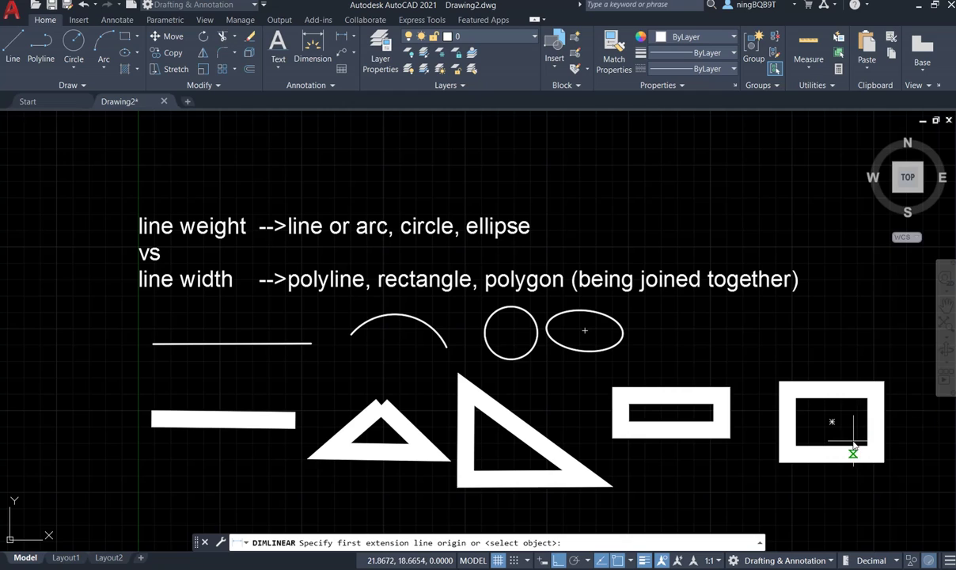
left_click(618, 561)
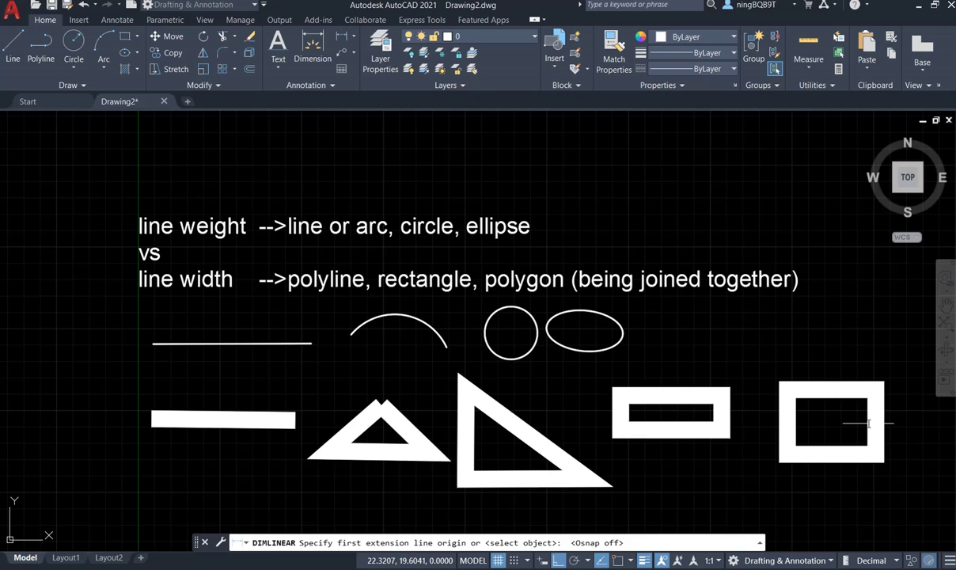
left_click(869, 423)
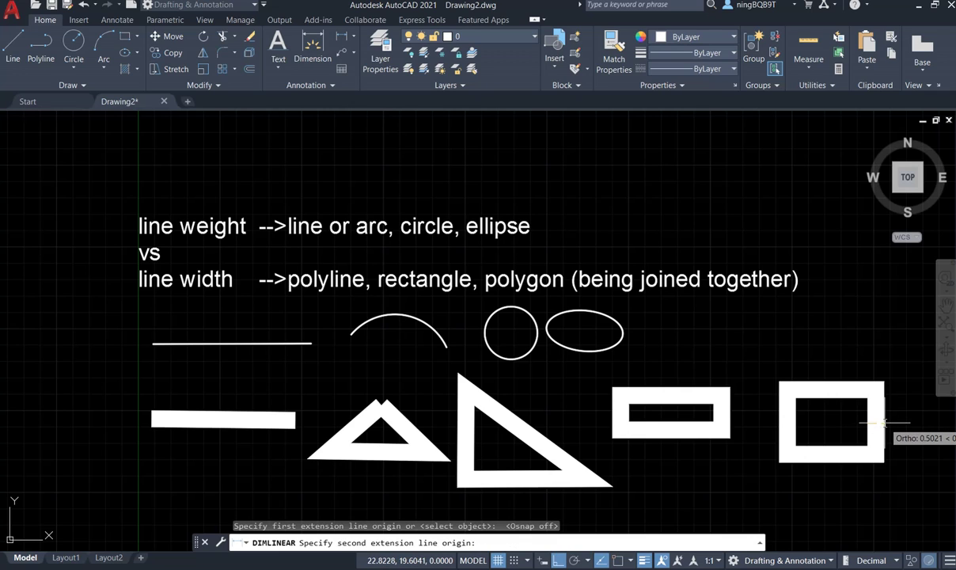
left_click(884, 424)
left_click(871, 481)
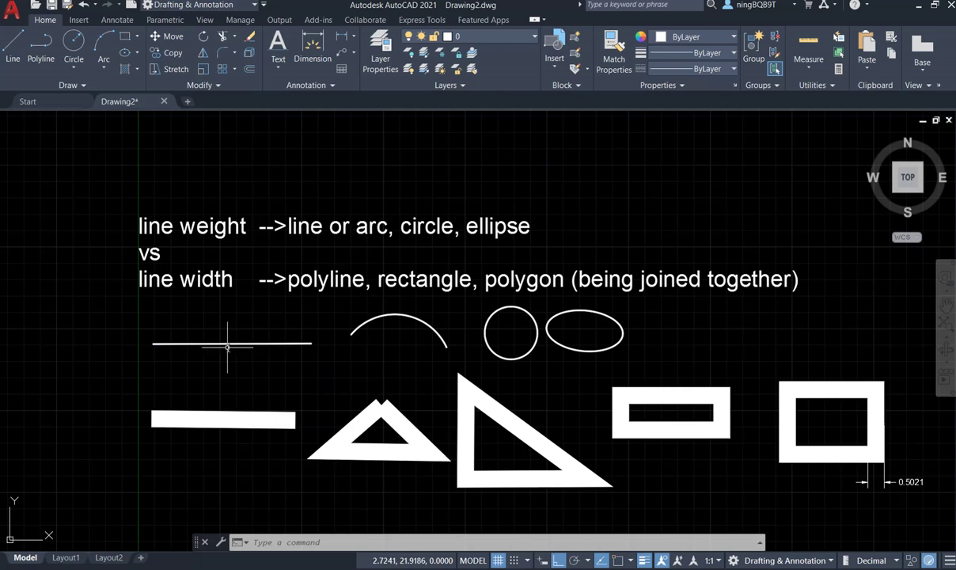
Step: Examine the straight line with lineweight at several magnifications, comparing its displayed thickness with the wide polyline shapes
scroll(230, 344, "up", 1)
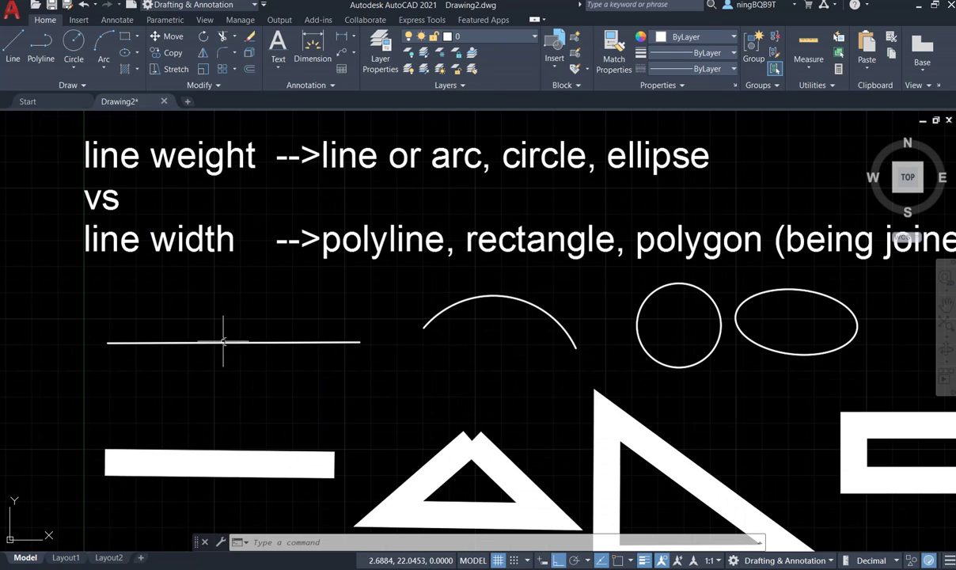
scroll(238, 344, "up", 2)
scroll(238, 345, "up", 4)
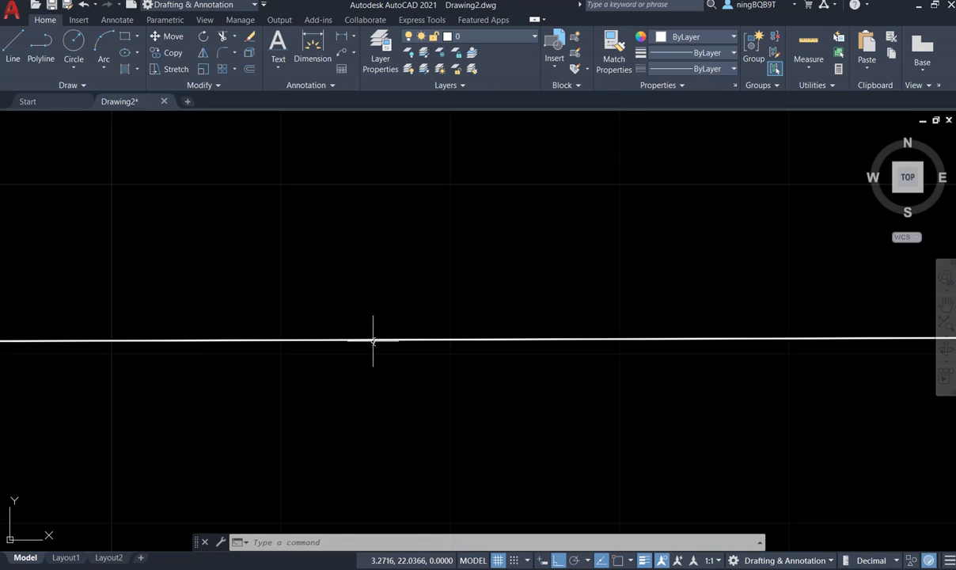
scroll(374, 336, "up", 2)
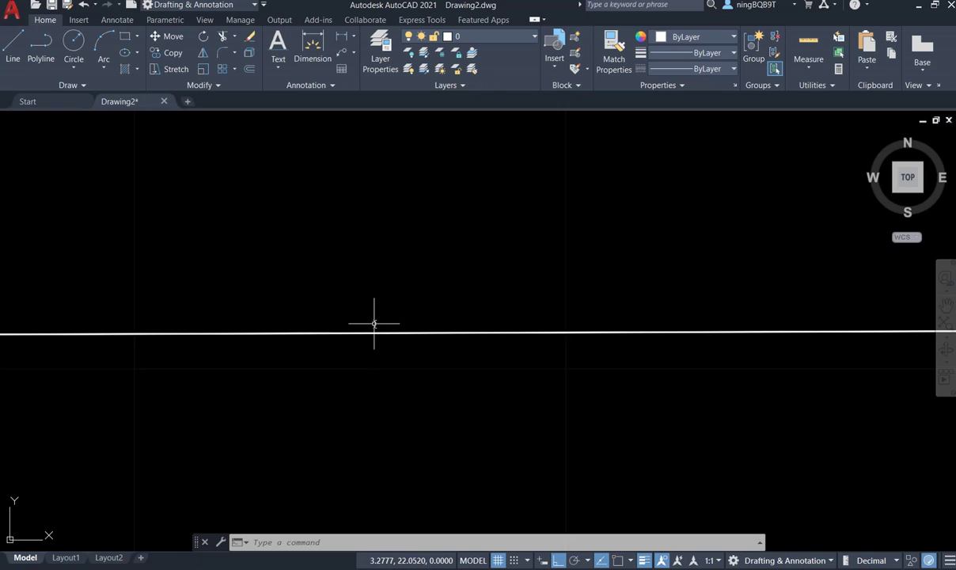
scroll(373, 324, "up", 2)
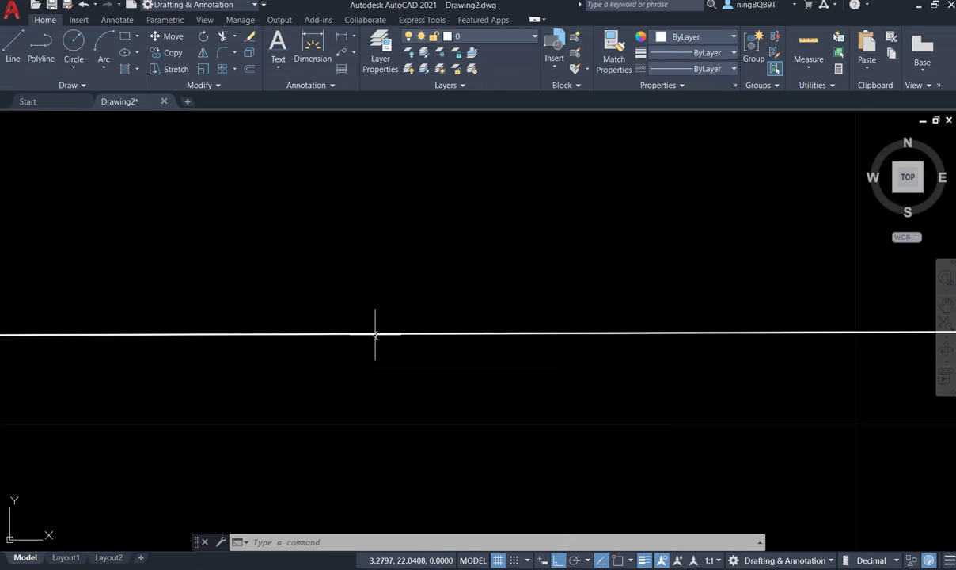
scroll(376, 335, "down", 7)
scroll(376, 335, "up", 2)
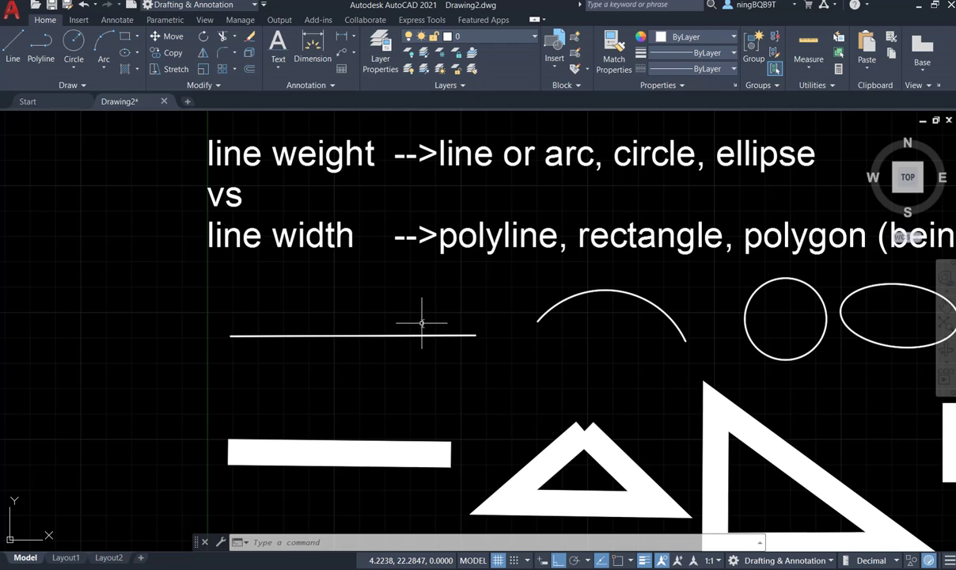
scroll(422, 323, "up", 2)
scroll(422, 323, "up", 1)
scroll(421, 323, "down", 1)
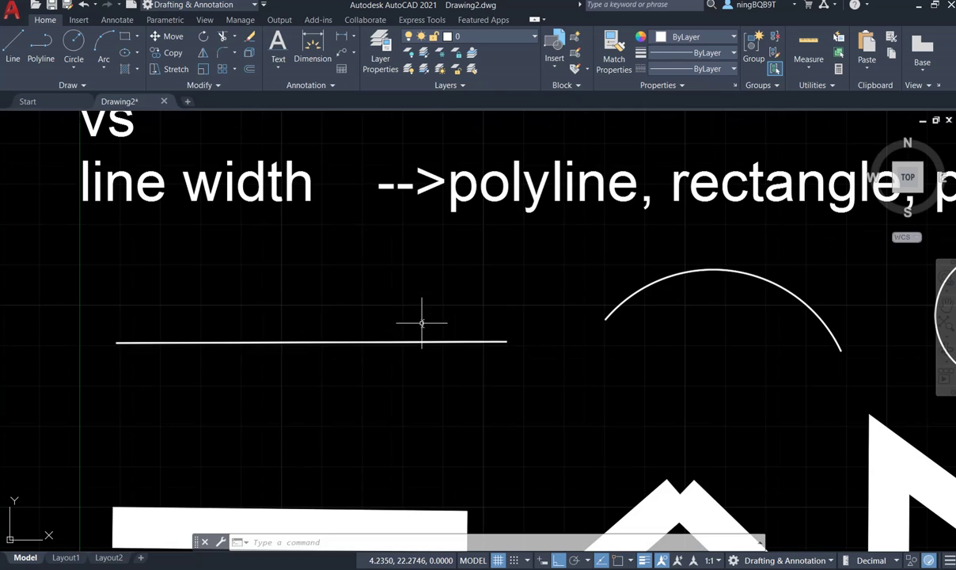
scroll(423, 337, "down", 1)
scroll(424, 339, "up", 2)
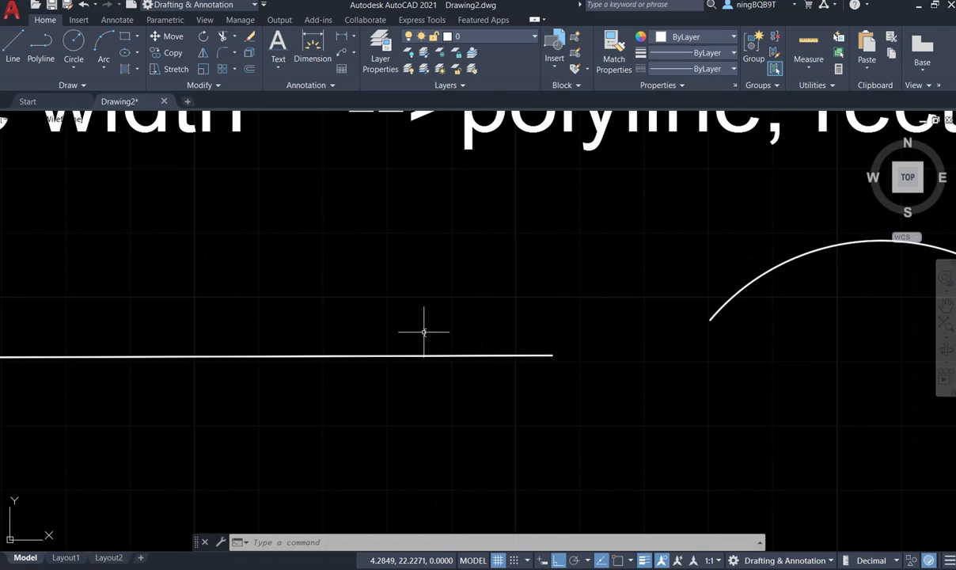
scroll(423, 331, "down", 1)
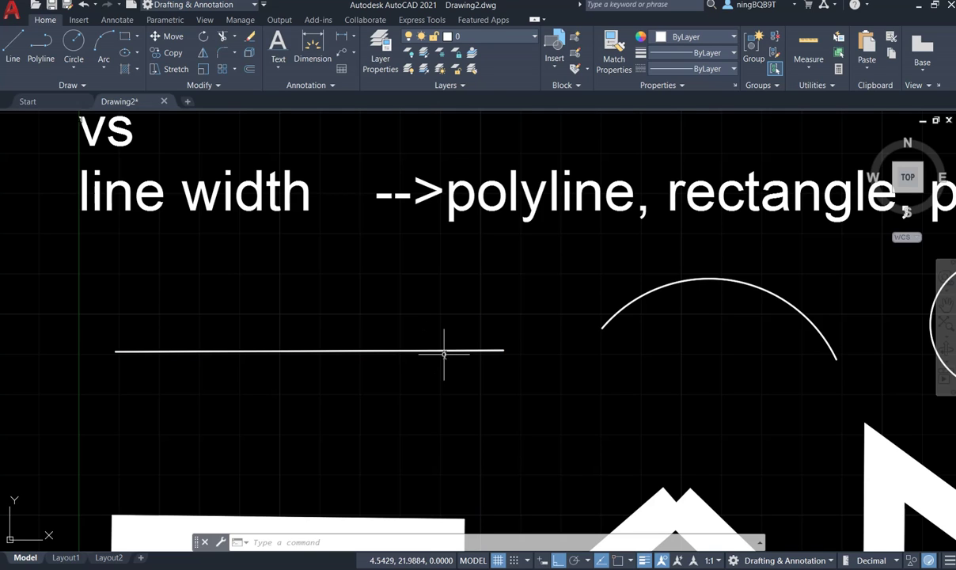
scroll(381, 358, "down", 2)
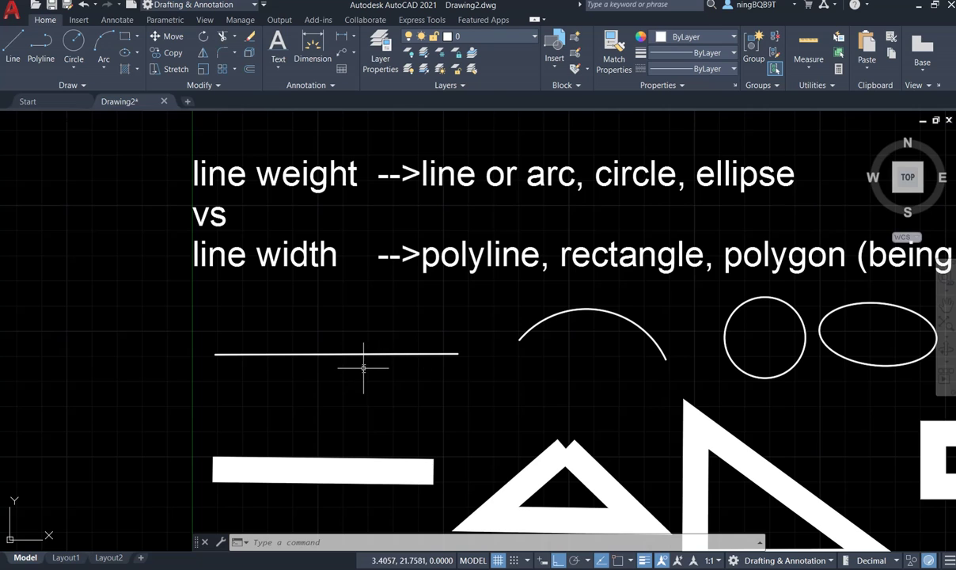
scroll(349, 366, "down", 1)
scroll(386, 369, "up", 1)
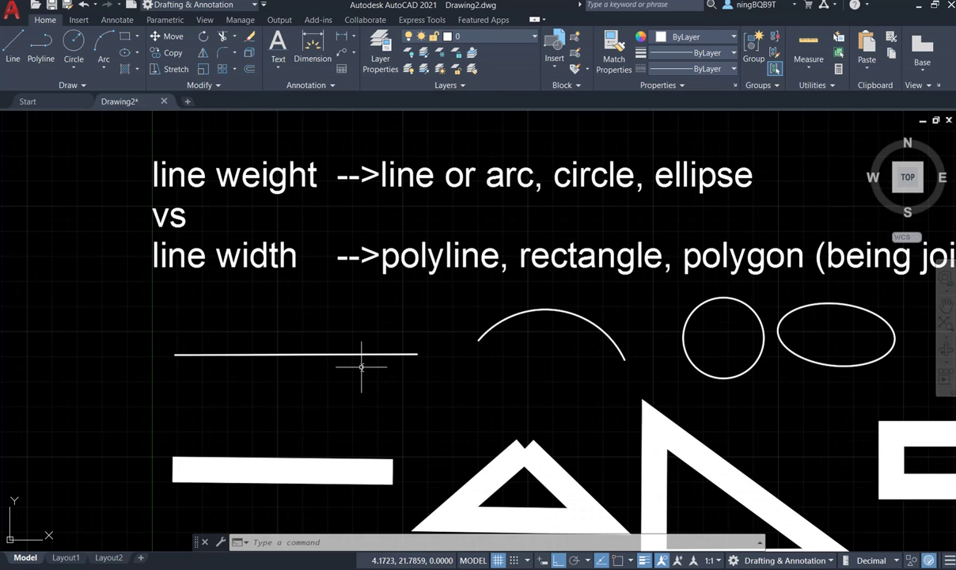
scroll(362, 366, "down", 2)
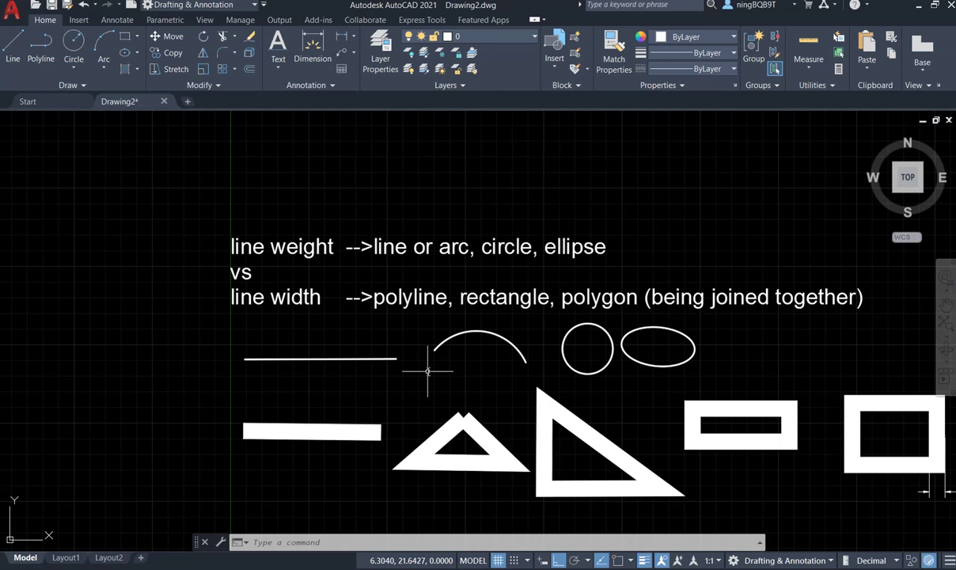